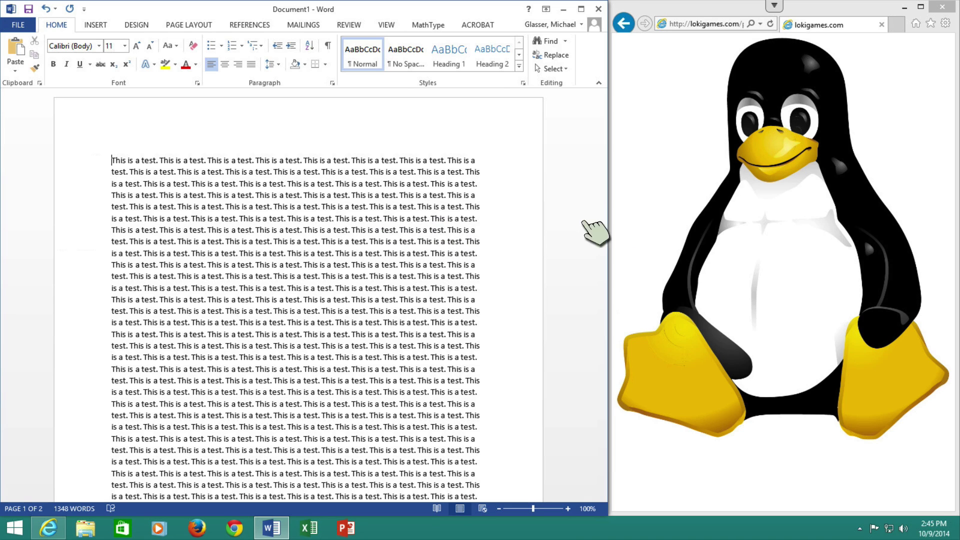
- Try dragging the penguin picture from the web page into the Word document
{"action": "left_click", "coordinate": [760, 212]}
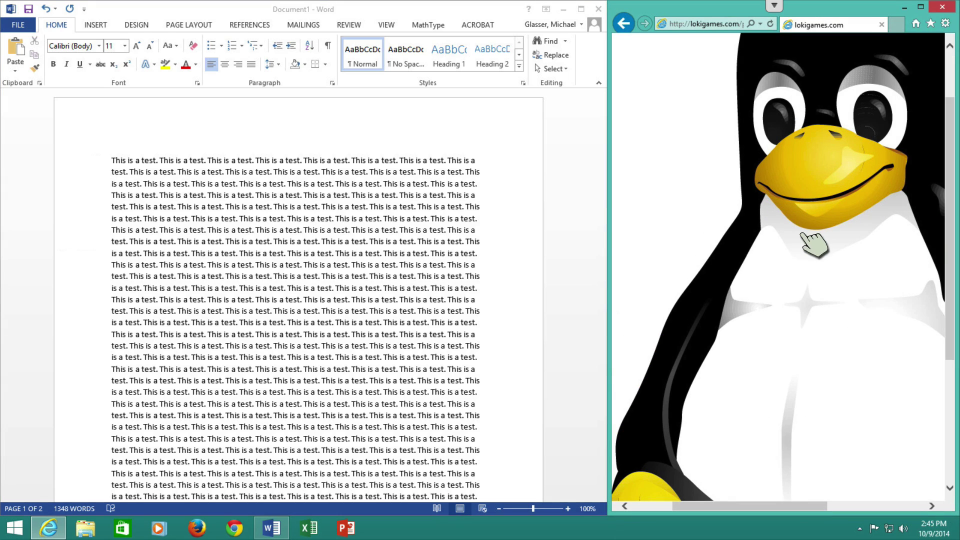
{"action": "left_click_drag", "start_coordinate": [619, 296], "coordinate": [338, 270]}
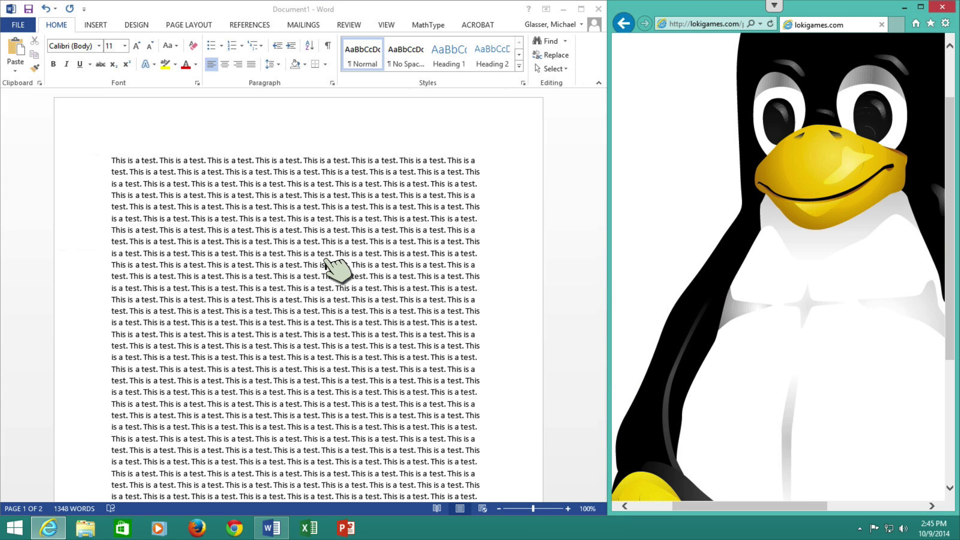
{"action": "left_click_drag", "start_coordinate": [796, 250], "coordinate": [383, 262]}
{"action": "left_click", "coordinate": [830, 275]}
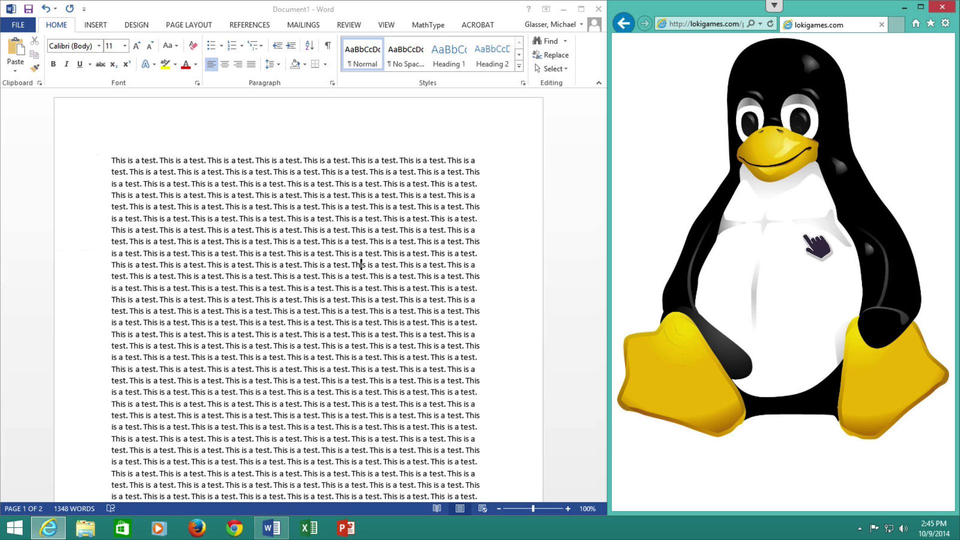
{"action": "left_click_drag", "start_coordinate": [815, 245], "coordinate": [374, 272]}
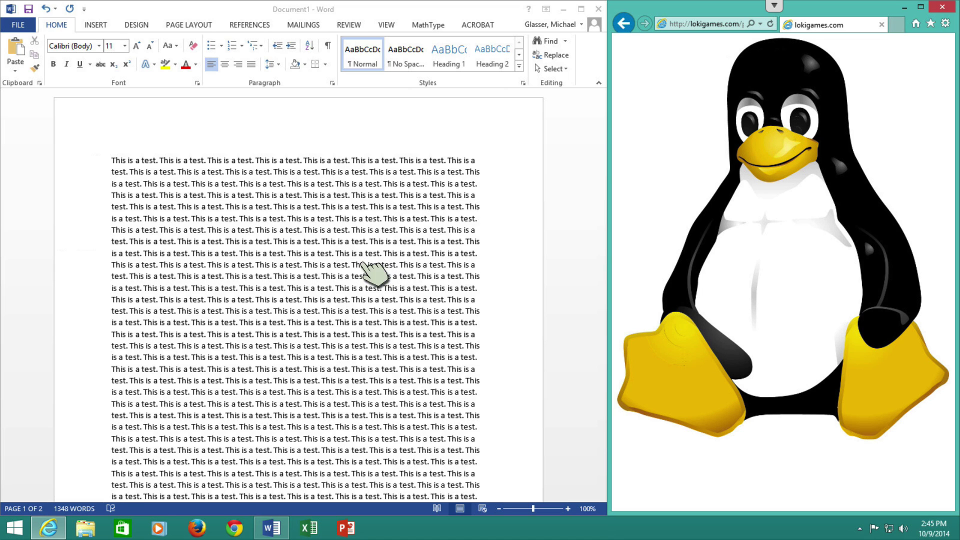
- Copy the Tux penguin picture from the browser and paste it into the test text
{"action": "right_click", "coordinate": [778, 228]}
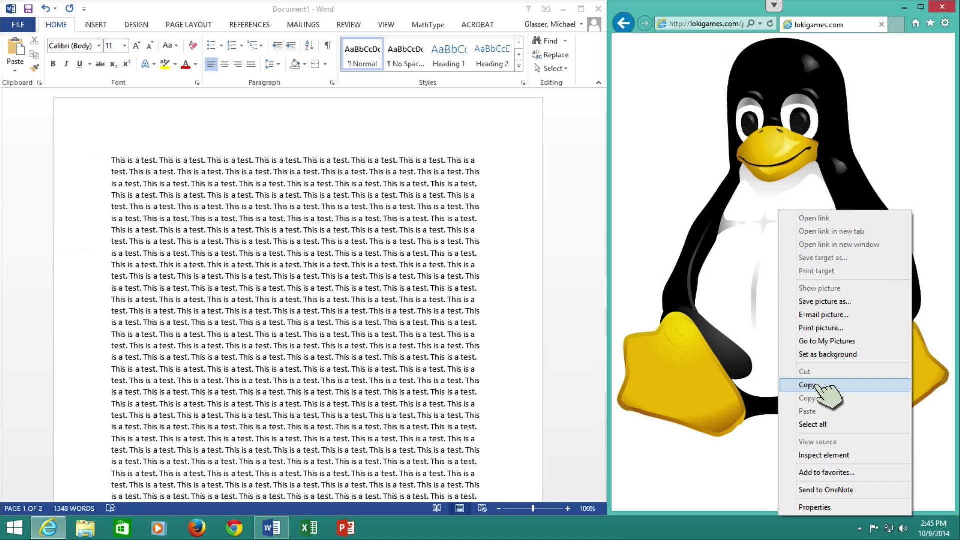
{"action": "left_click", "coordinate": [780, 385]}
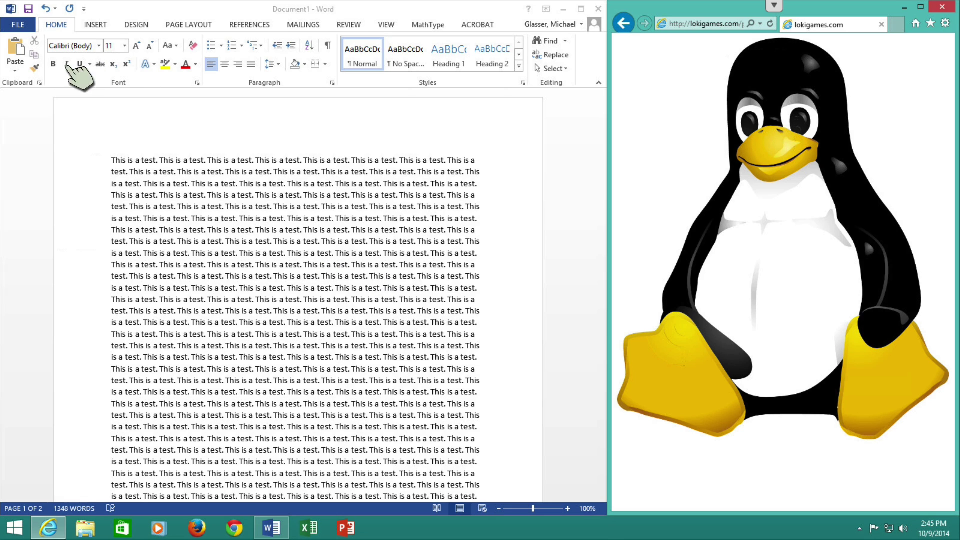
{"action": "left_click", "coordinate": [16, 47]}
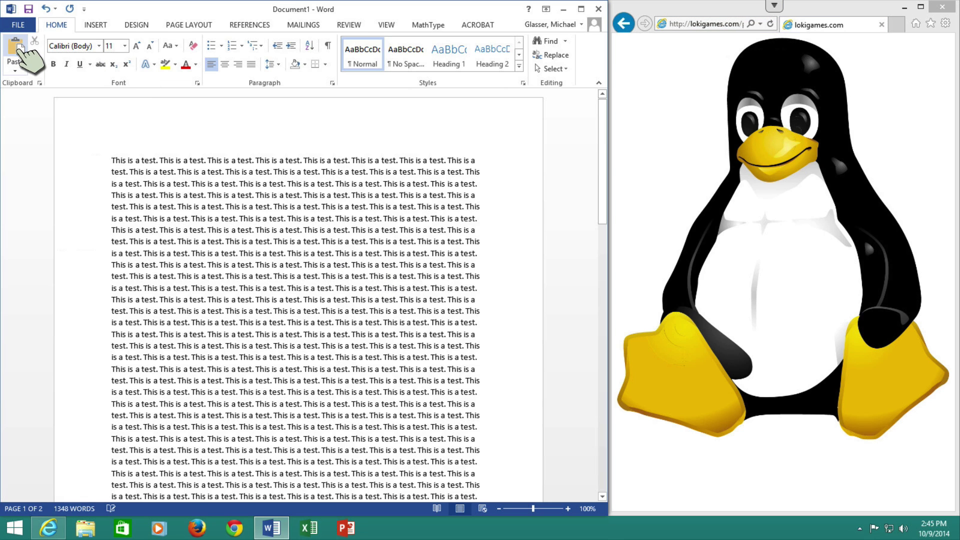
{"action": "left_click", "coordinate": [19, 50]}
- Shrink the pasted penguin picture to a smaller size by dragging a corner handle
{"action": "left_click", "coordinate": [307, 270]}
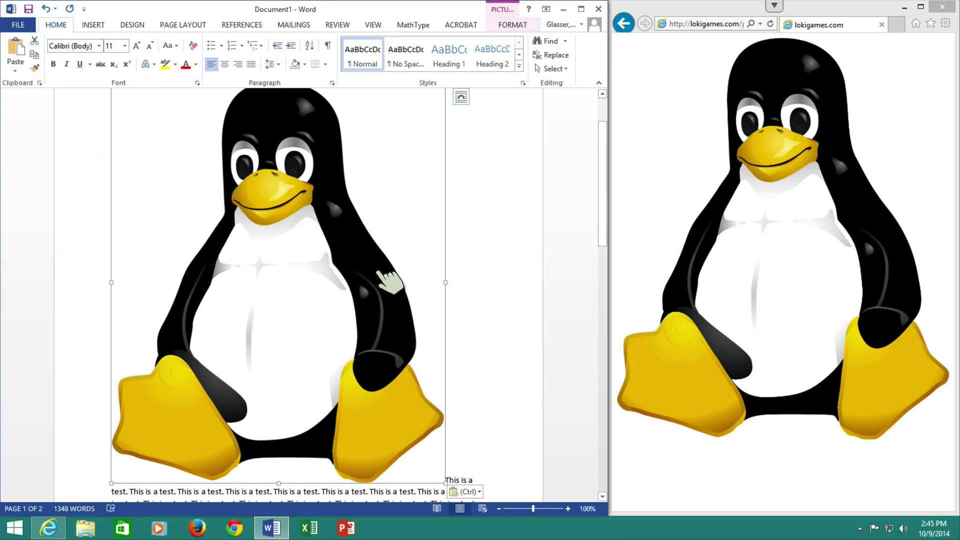
{"action": "scroll", "coordinate": [413, 270], "scroll_direction": "up", "scroll_amount": 3}
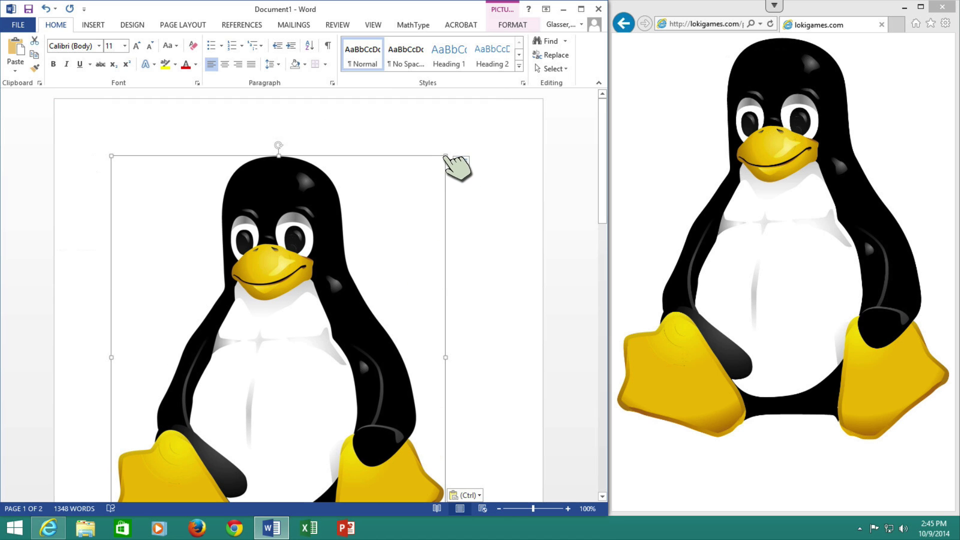
{"action": "left_click_drag", "start_coordinate": [433, 176], "coordinate": [214, 277]}
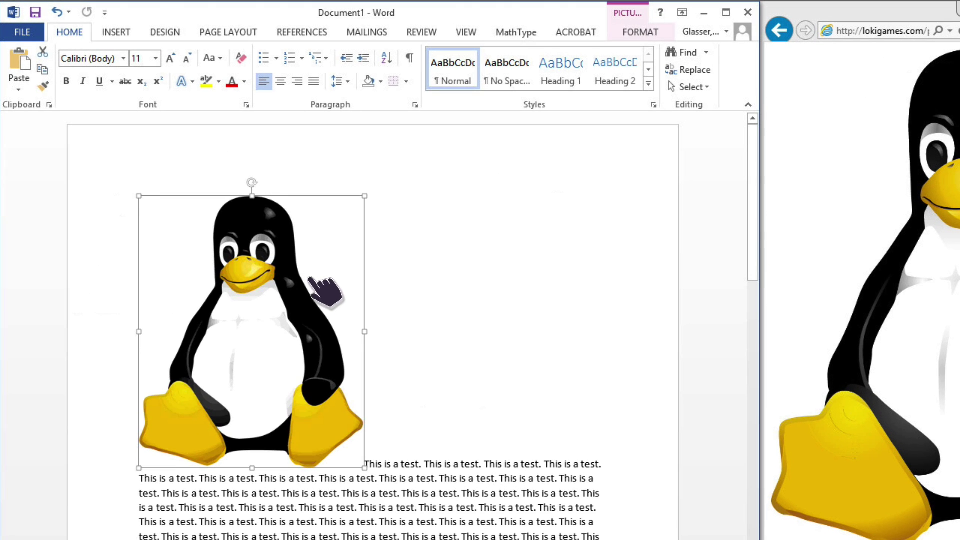
{"action": "left_click", "coordinate": [366, 369]}
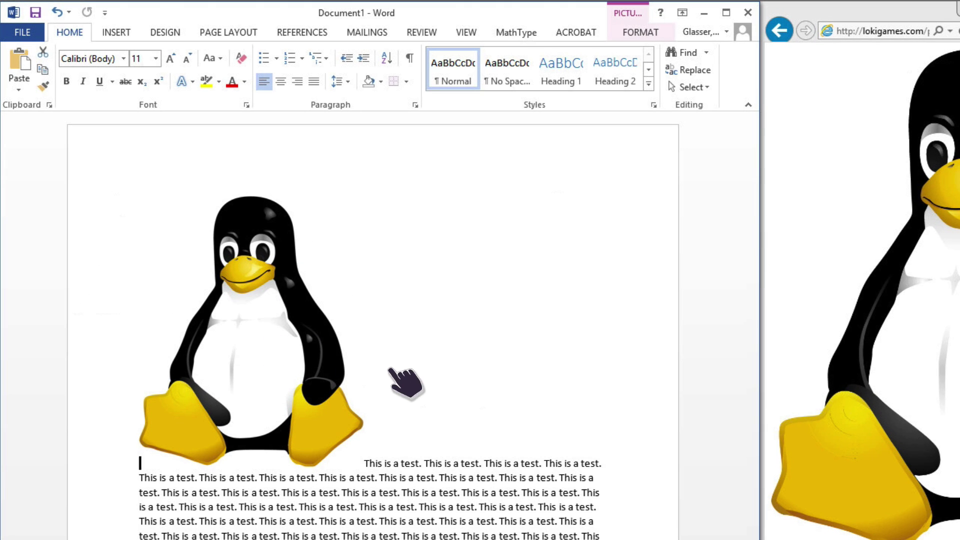
- Give the penguin Square text wrapping and move it to the middle of the page
{"action": "left_click", "coordinate": [360, 491]}
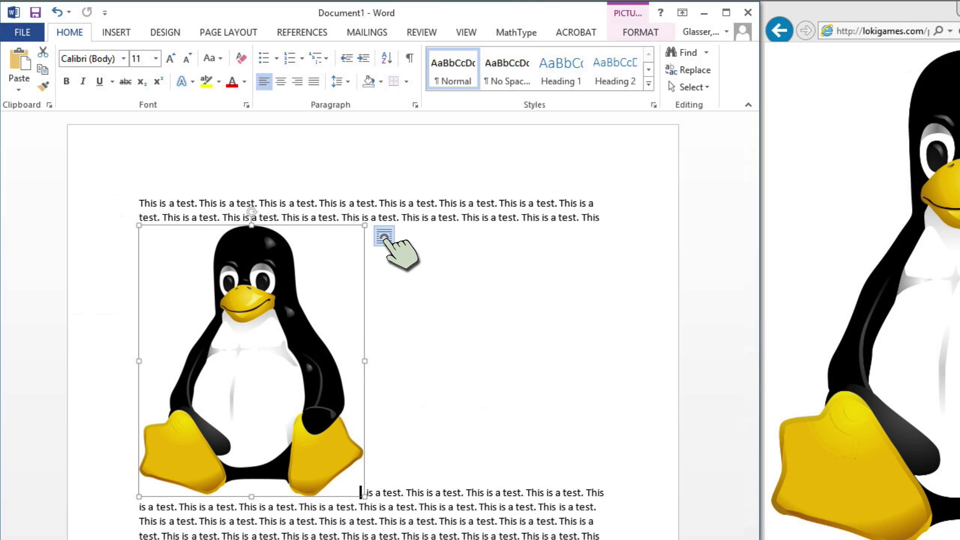
{"action": "left_click", "coordinate": [385, 239]}
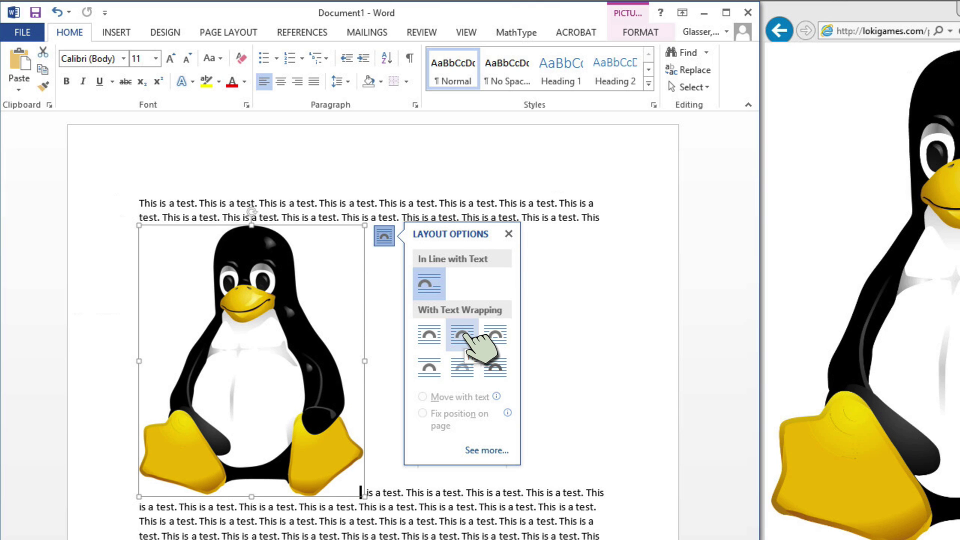
{"action": "left_click", "coordinate": [462, 335]}
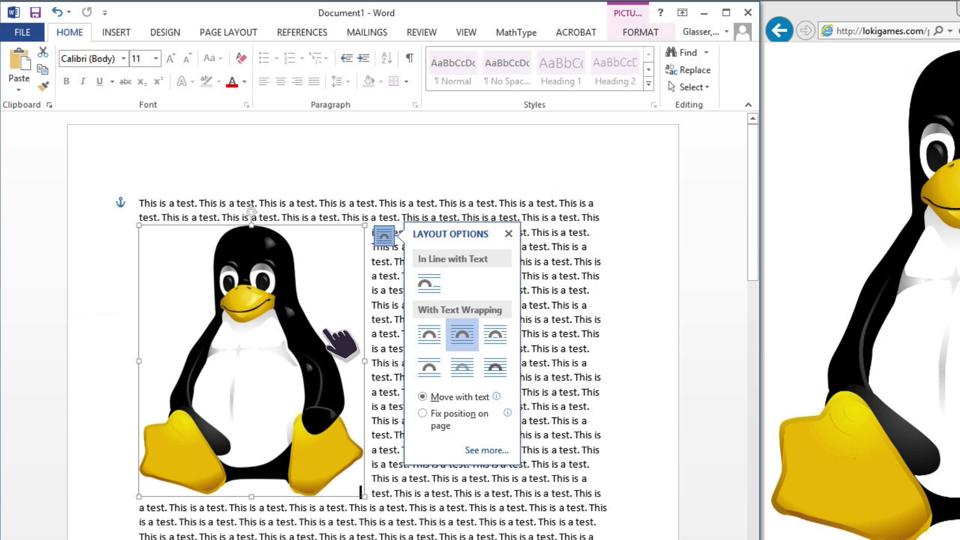
{"action": "left_click_drag", "start_coordinate": [365, 347], "coordinate": [476, 274]}
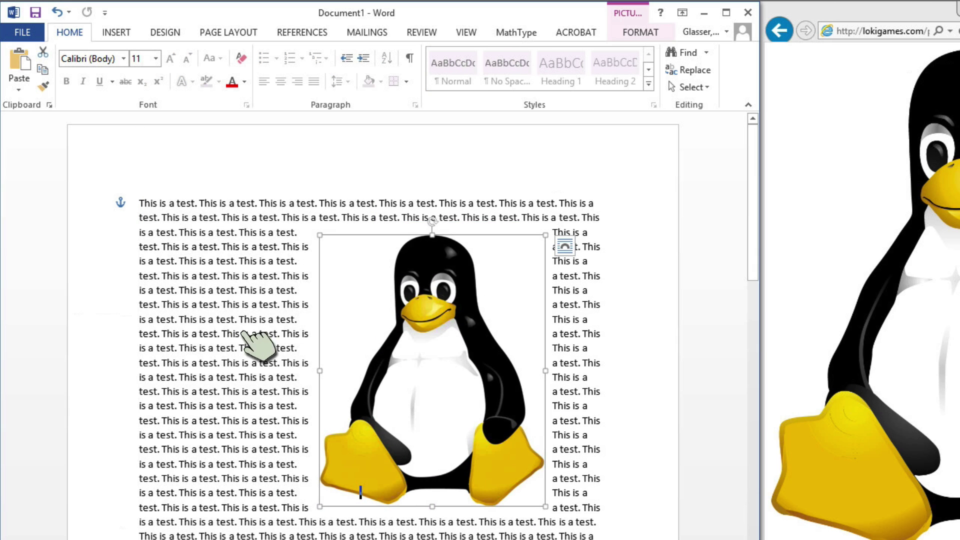
{"action": "left_click", "coordinate": [253, 334]}
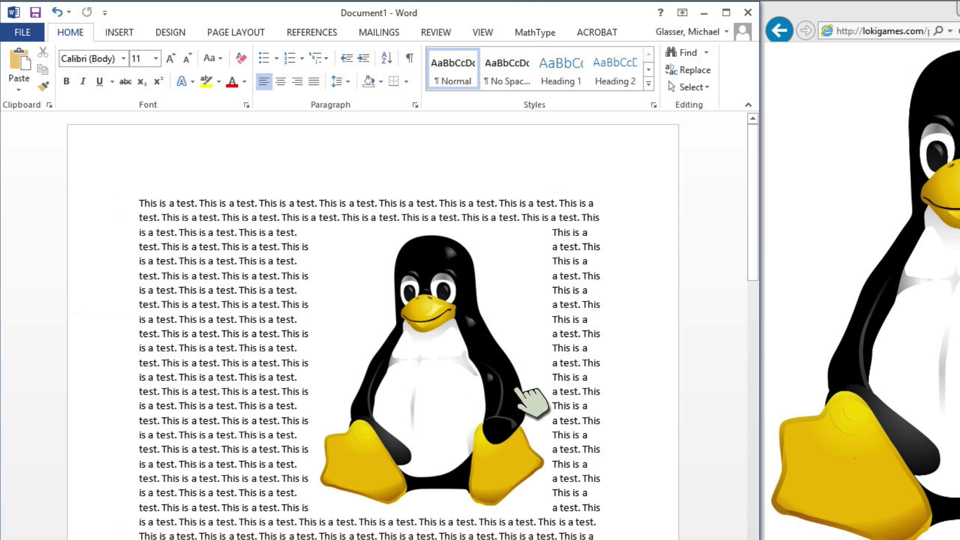
- Tilt the penguin about 30° clockwise and shift it down and to the left
{"action": "left_click", "coordinate": [418, 323]}
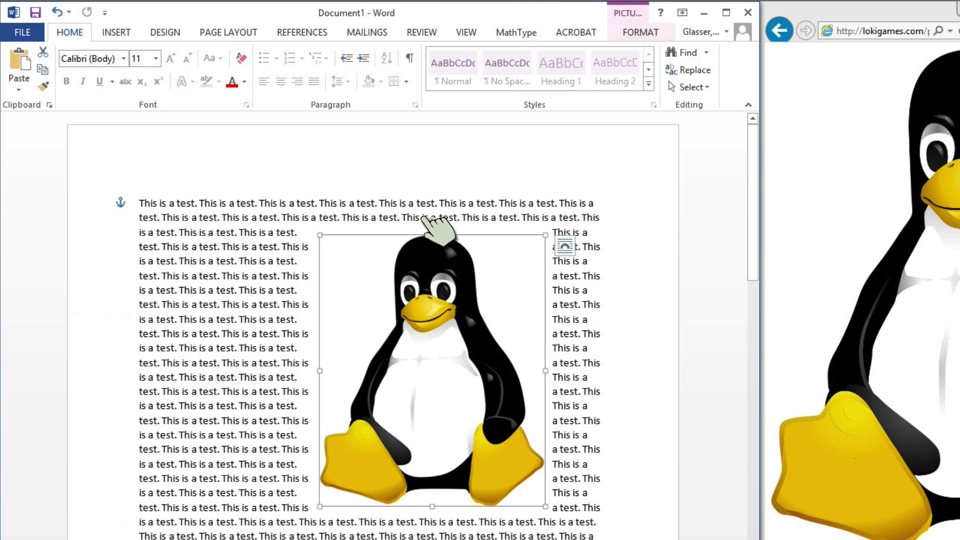
{"action": "left_click_drag", "start_coordinate": [432, 220], "coordinate": [505, 241]}
{"action": "left_click_drag", "start_coordinate": [439, 350], "coordinate": [407, 410]}
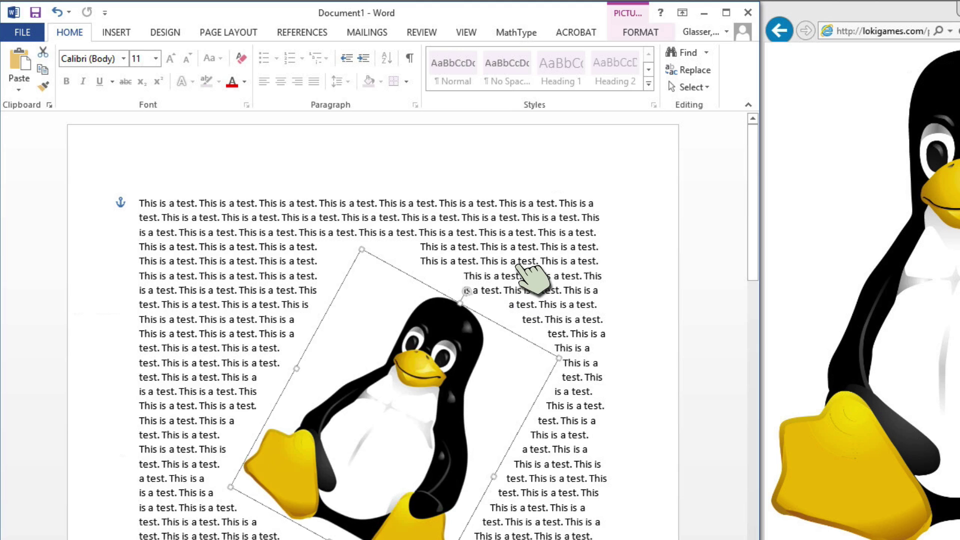
{"action": "left_click", "coordinate": [517, 264]}
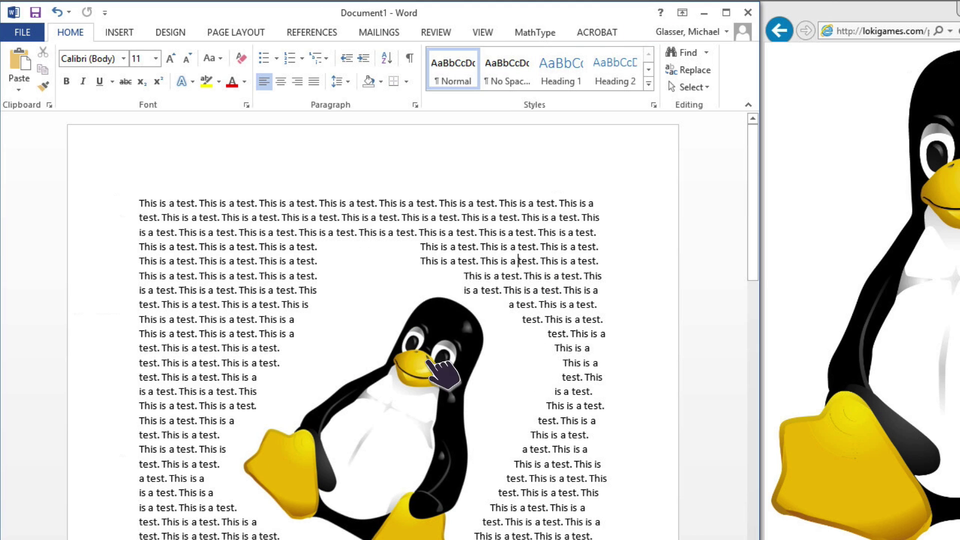
- Make the penguin's white background transparent with Set Transparent Color
{"action": "left_click", "coordinate": [430, 344]}
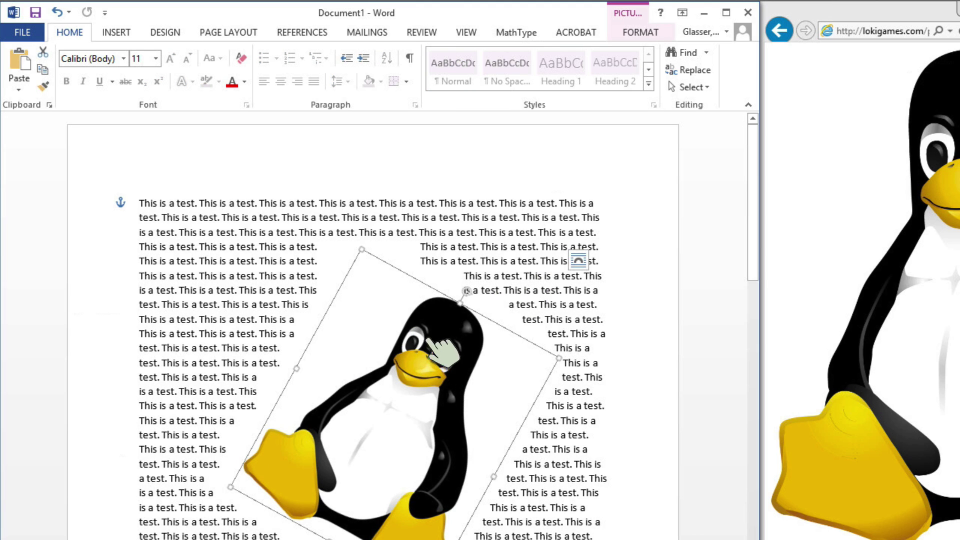
{"action": "left_click", "coordinate": [638, 33]}
{"action": "left_click", "coordinate": [95, 71]}
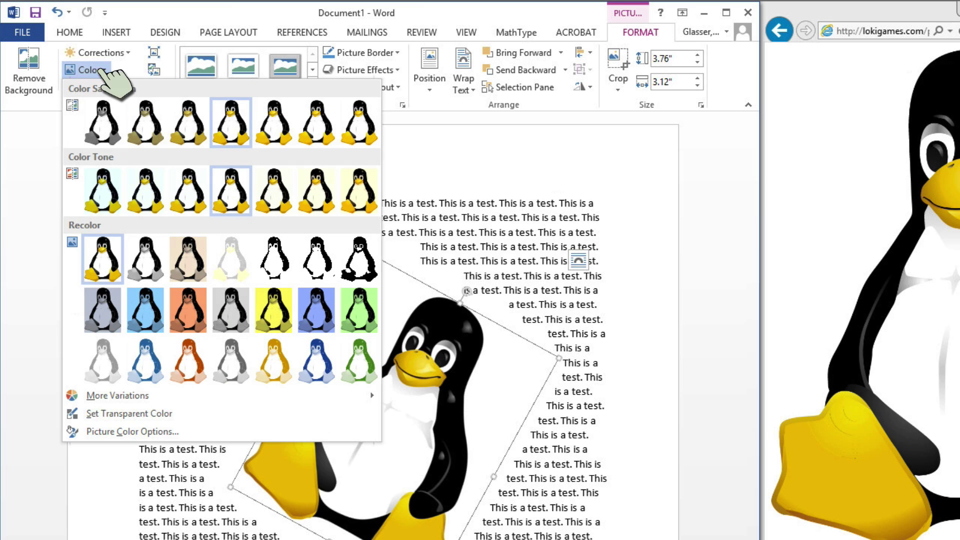
{"action": "left_click", "coordinate": [115, 413]}
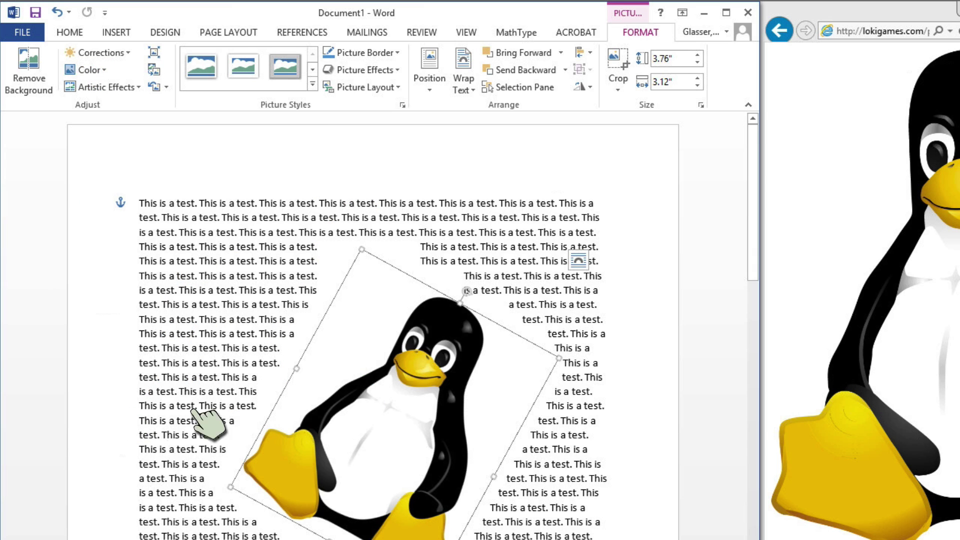
{"action": "left_click", "coordinate": [361, 328]}
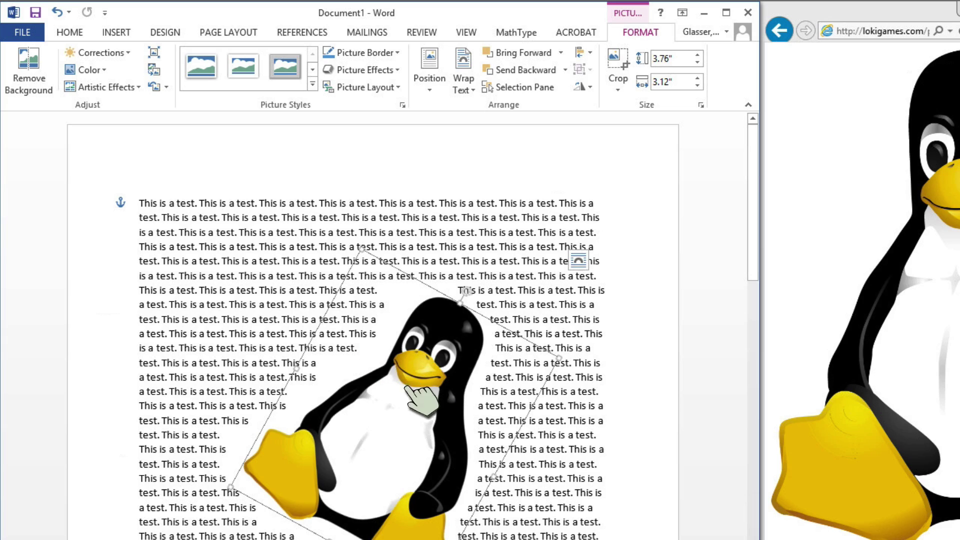
- Move the penguin up and right and enlarge it to 5.33" × 4.42"
{"action": "left_click_drag", "start_coordinate": [422, 386], "coordinate": [533, 305]}
{"action": "left_click_drag", "start_coordinate": [320, 423], "coordinate": [248, 444]}
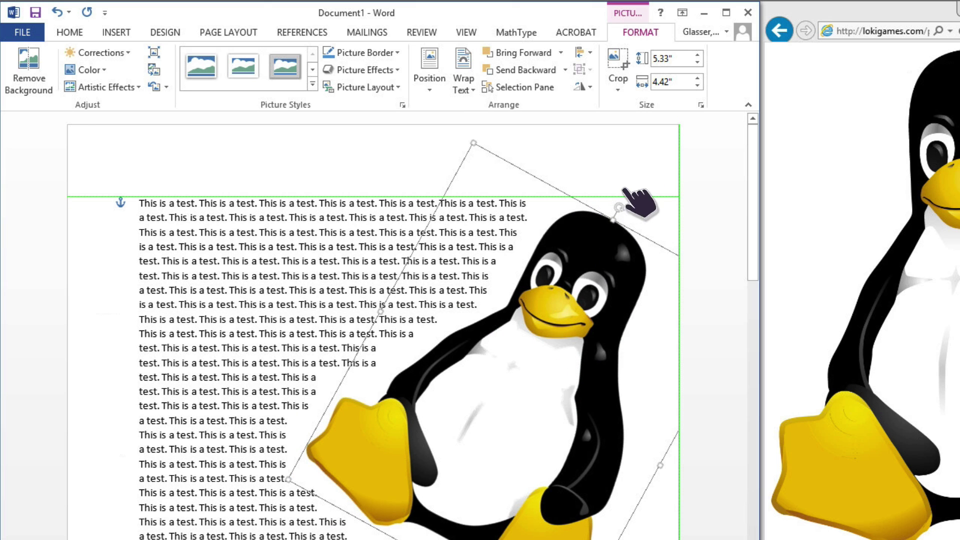
{"action": "left_click_drag", "start_coordinate": [350, 360], "coordinate": [652, 317]}
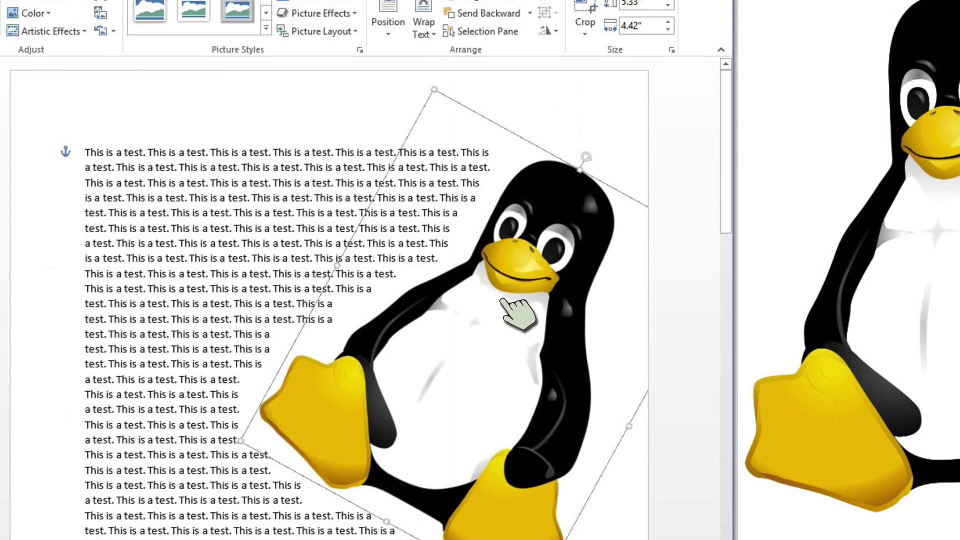
- Set the penguin picture to move with text and nudge it with the arrow keys
{"action": "right_click", "coordinate": [560, 375]}
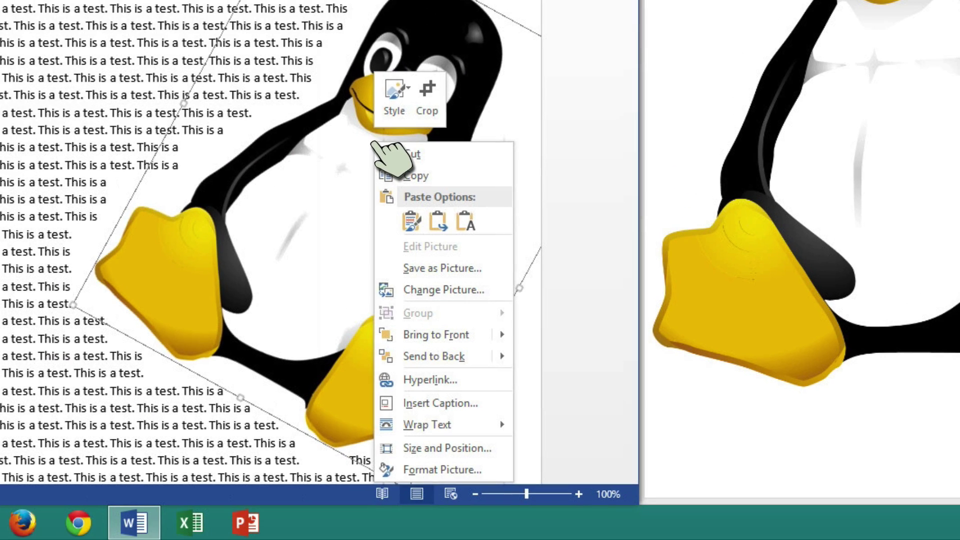
{"action": "mouse_move", "coordinate": [425, 356]}
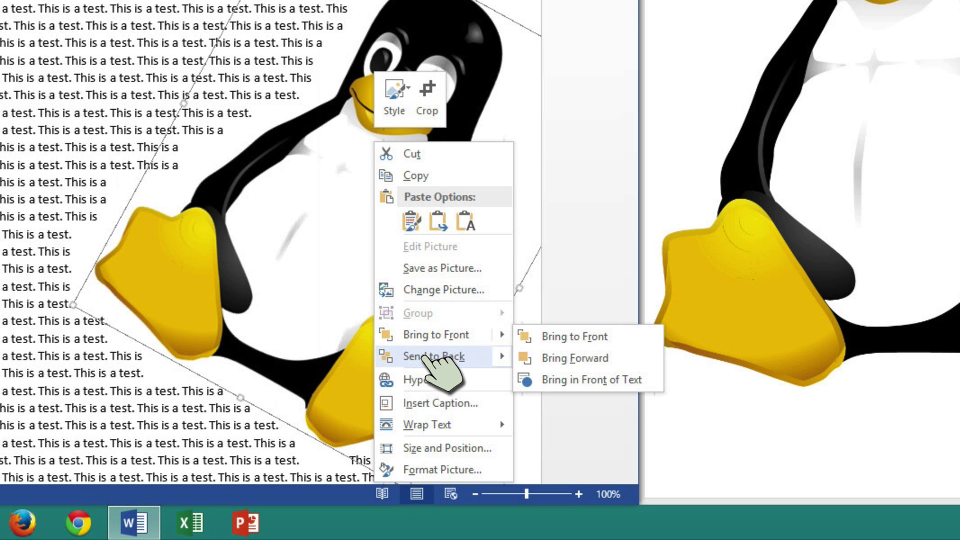
{"action": "mouse_move", "coordinate": [421, 424]}
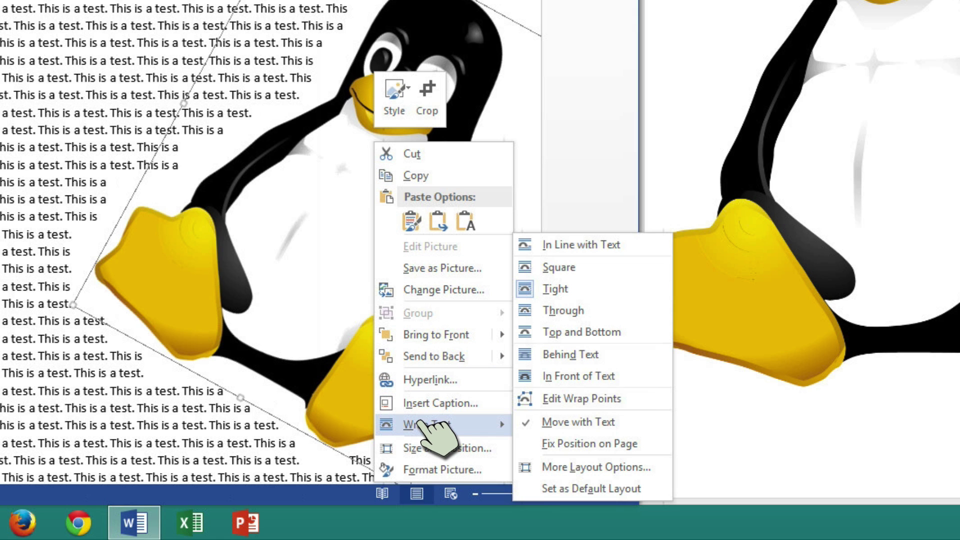
{"action": "left_click", "coordinate": [561, 422]}
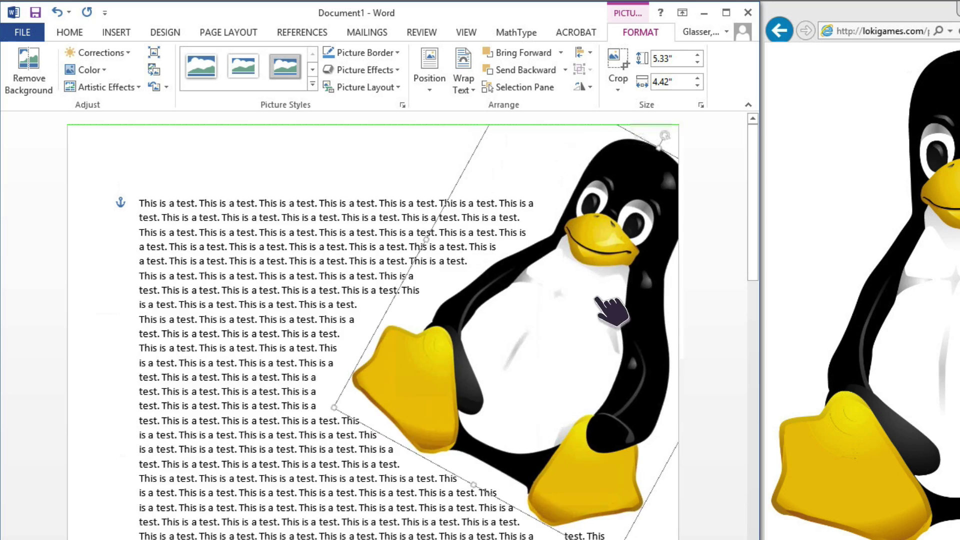
{"action": "key", "text": "Up"}
{"action": "key", "text": "Up"}
{"action": "key", "text": "Up"}
{"action": "key", "text": "Up"}
{"action": "key", "text": "Up"}
{"action": "key", "text": "Up"}
{"action": "key", "text": "Up"}
{"action": "key", "text": "Up"}
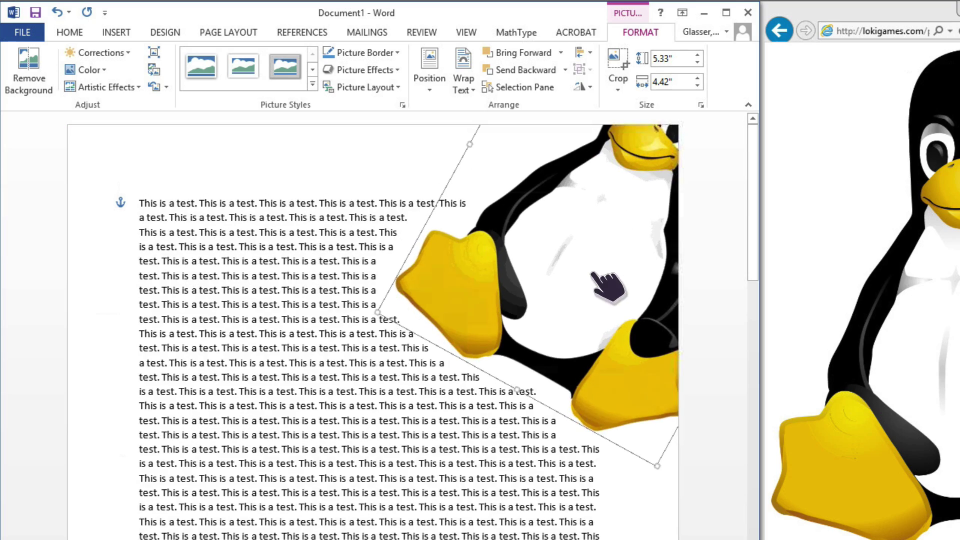
{"action": "key", "text": "Down"}
{"action": "key", "text": "Down"}
{"action": "key", "text": "Left"}
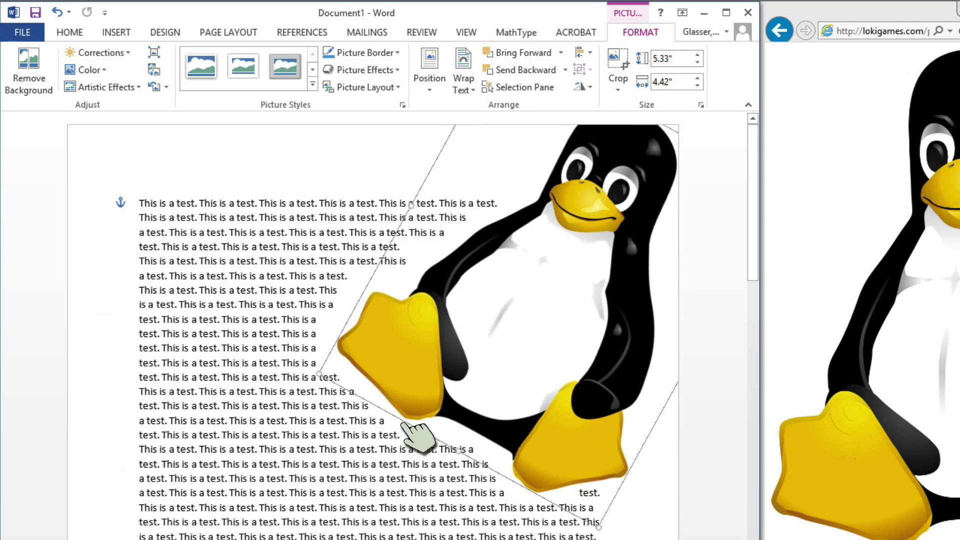
- Enlarge the penguin to 6" × 4.98", reduce its tilt and settle it at the right
{"action": "left_click_drag", "start_coordinate": [320, 374], "coordinate": [285, 412]}
{"action": "left_click_drag", "start_coordinate": [495, 310], "coordinate": [415, 430]}
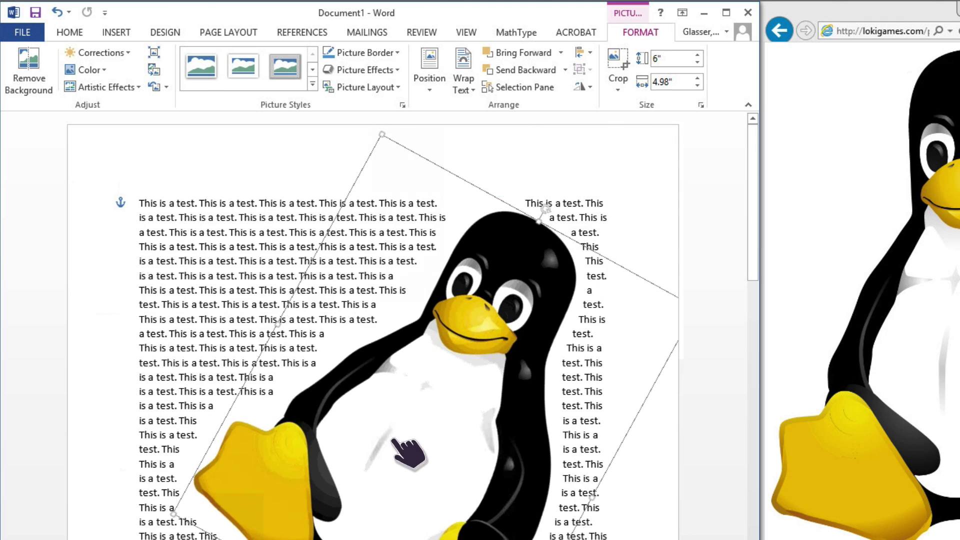
{"action": "left_click_drag", "start_coordinate": [534, 206], "coordinate": [520, 198]}
{"action": "mouse_move", "coordinate": [623, 305]}
{"action": "left_mouse_down"}
{"action": "mouse_move", "coordinate": [634, 278]}
{"action": "mouse_move", "coordinate": [628, 305]}
{"action": "left_mouse_up"}
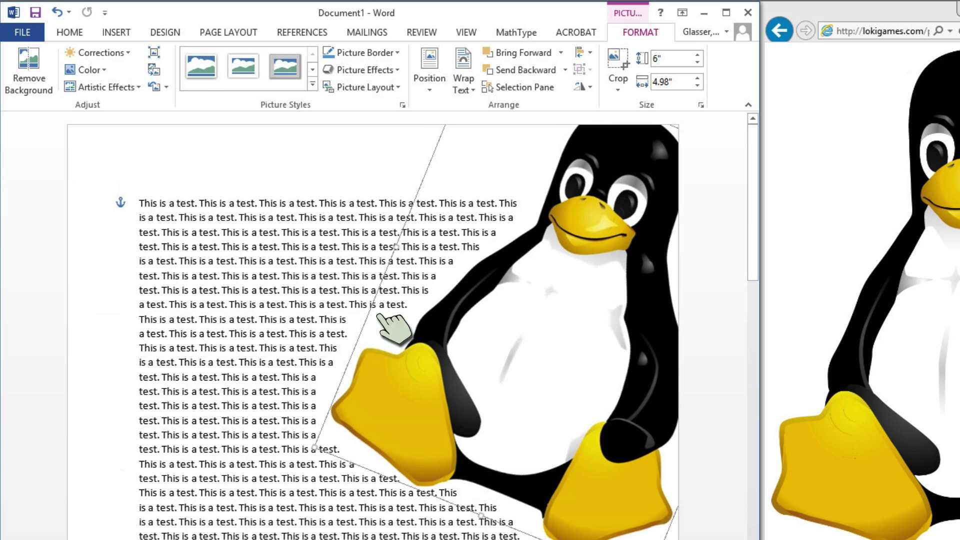
{"action": "left_click", "coordinate": [285, 307]}
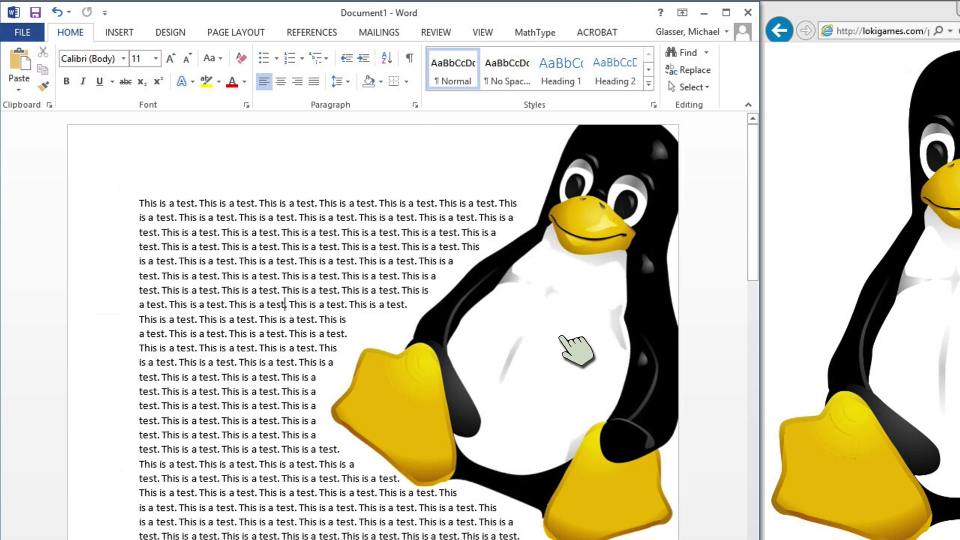
{"action": "left_click", "coordinate": [575, 348]}
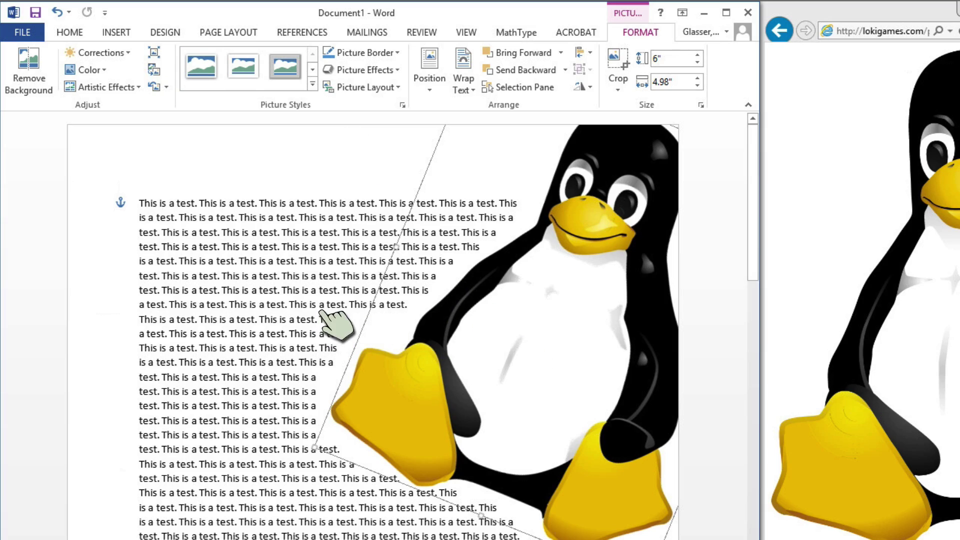
{"action": "left_click", "coordinate": [333, 318]}
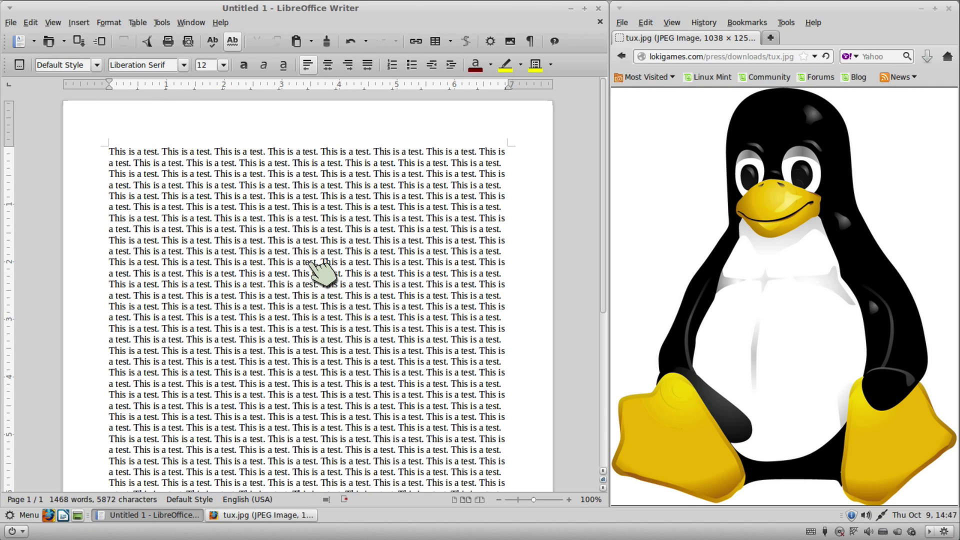
- Drag tux.jpg from the browser into the document and shrink it from a corner
{"action": "left_click_drag", "start_coordinate": [687, 264], "coordinate": [350, 270]}
{"action": "left_click_drag", "start_coordinate": [360, 232], "coordinate": [368, 276]}
{"action": "left_click_drag", "start_coordinate": [503, 140], "coordinate": [194, 146]}
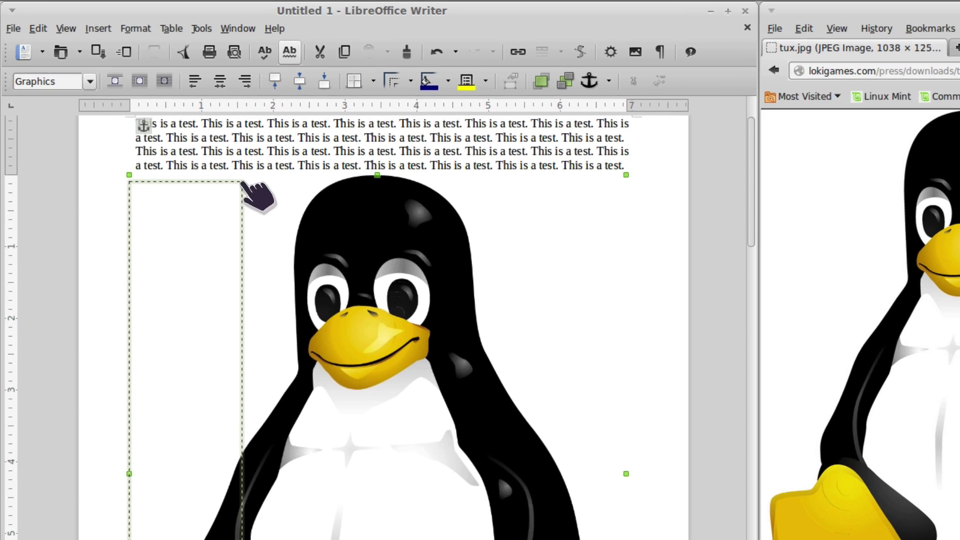
{"action": "left_click_drag", "start_coordinate": [242, 183], "coordinate": [243, 183]}
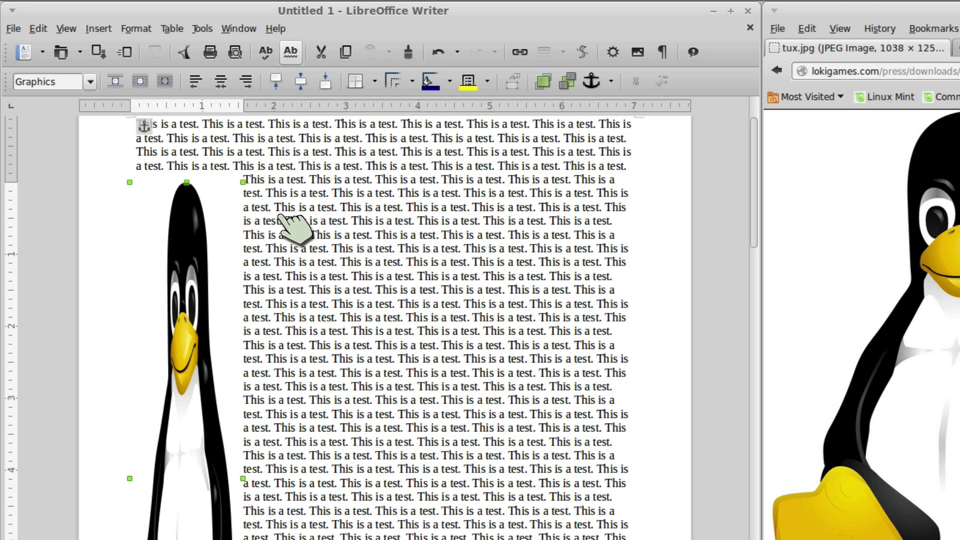
- Undo that resize, shrink Tux again and move it to the right of the page
{"action": "left_click", "coordinate": [38, 29]}
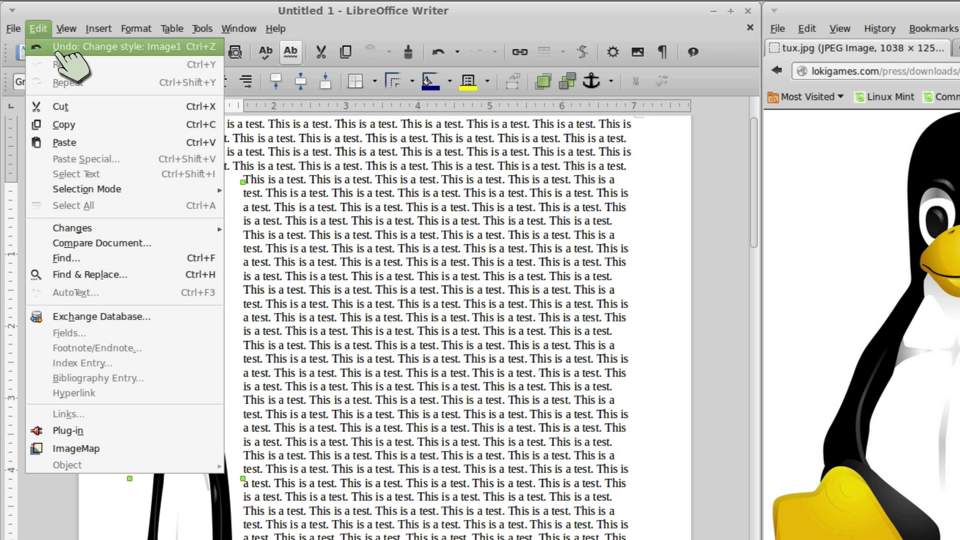
{"action": "left_click", "coordinate": [60, 43]}
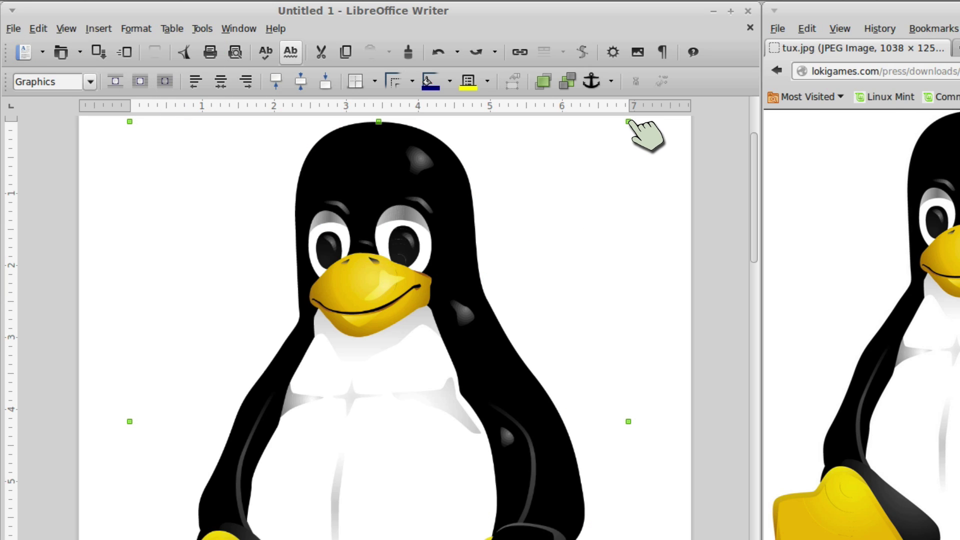
{"action": "left_click_drag", "start_coordinate": [629, 122], "coordinate": [331, 408]}
{"action": "left_click_drag", "start_coordinate": [314, 478], "coordinate": [520, 270]}
{"action": "scroll", "coordinate": [488, 272], "scroll_direction": "up", "scroll_amount": 2}
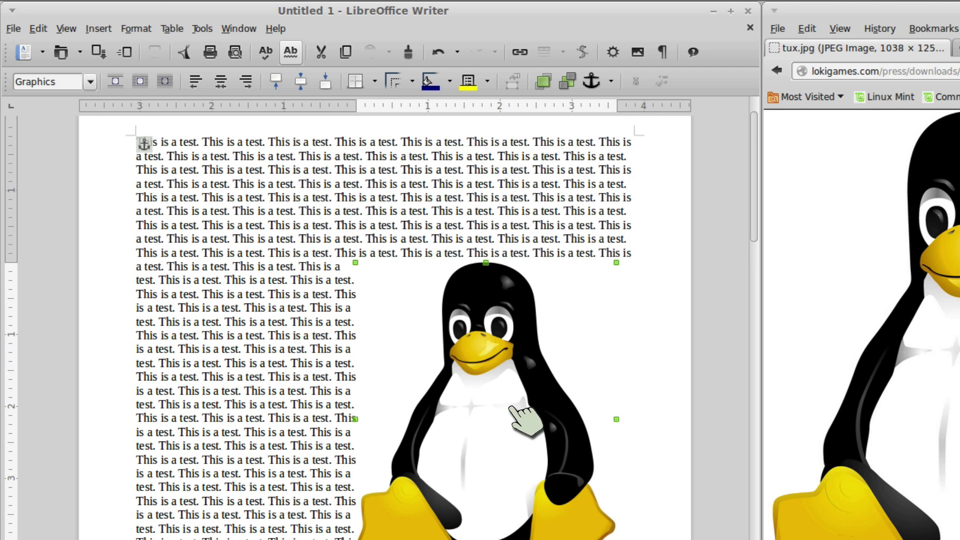
- Set Contour wrap on the penguin and move it slightly up and to the left
{"action": "right_click", "coordinate": [510, 379]}
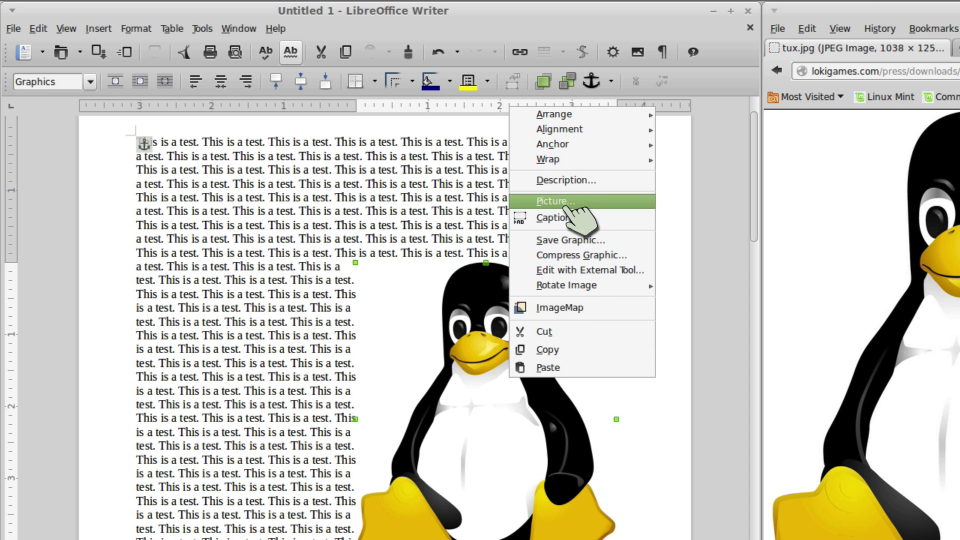
{"action": "mouse_move", "coordinate": [576, 163]}
{"action": "left_click", "coordinate": [735, 253]}
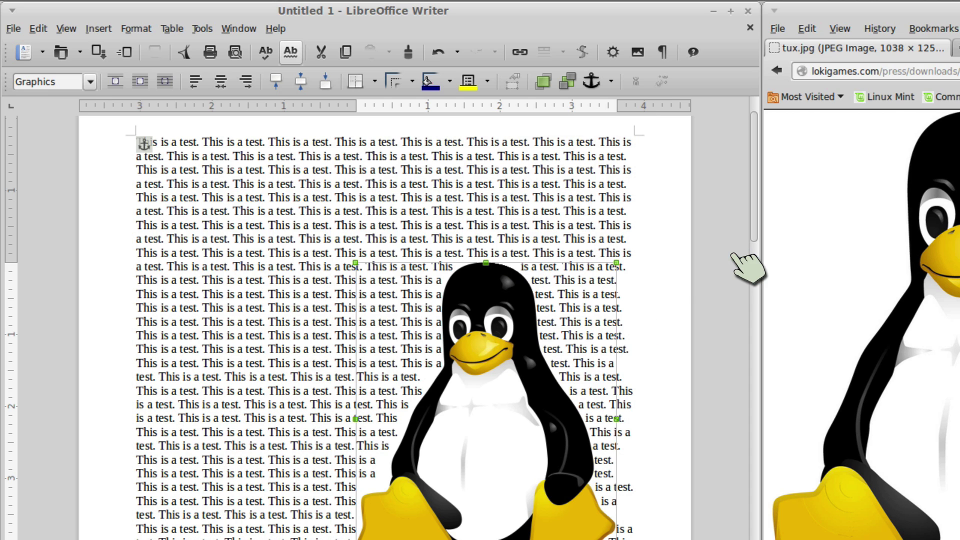
{"action": "left_click_drag", "start_coordinate": [509, 360], "coordinate": [495, 320]}
{"action": "right_click", "coordinate": [478, 298]}
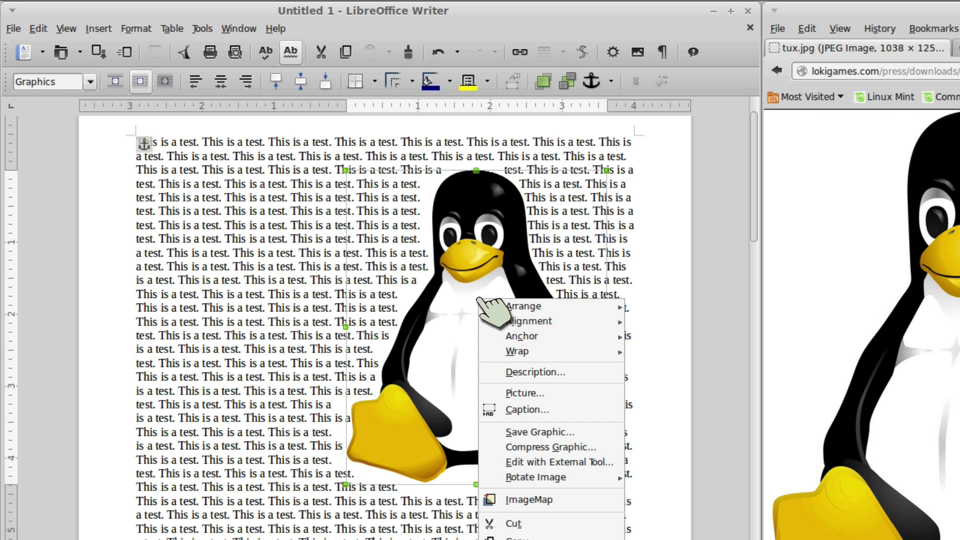
- Raise the penguin's left, right and top wrap spacing to 0.20" in the Picture dialog
{"action": "left_click", "coordinate": [525, 393]}
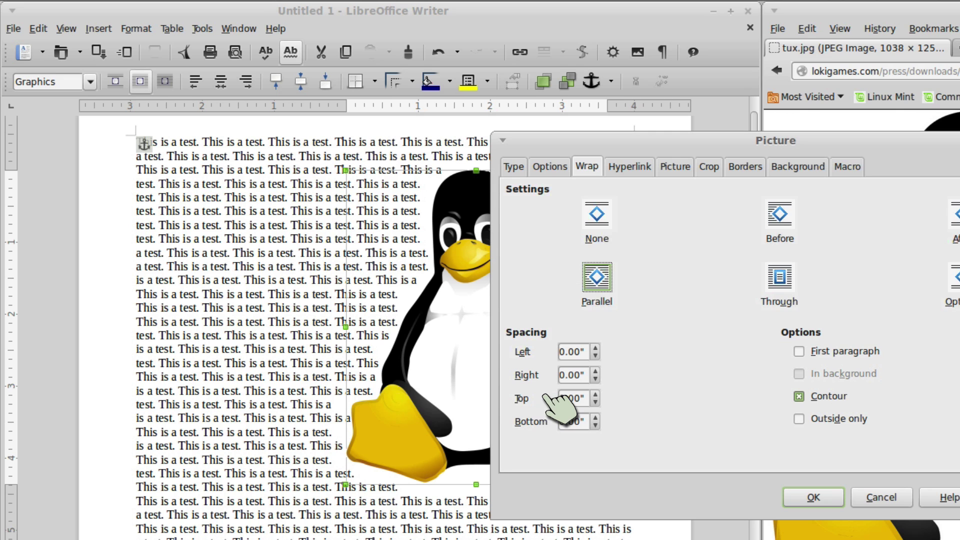
{"action": "left_click_drag", "start_coordinate": [607, 145], "coordinate": [743, 140]}
{"action": "left_click", "coordinate": [731, 343]}
{"action": "left_click", "coordinate": [730, 366]}
{"action": "left_click", "coordinate": [731, 366]}
{"action": "left_click", "coordinate": [731, 389]}
{"action": "left_click", "coordinate": [730, 390]}
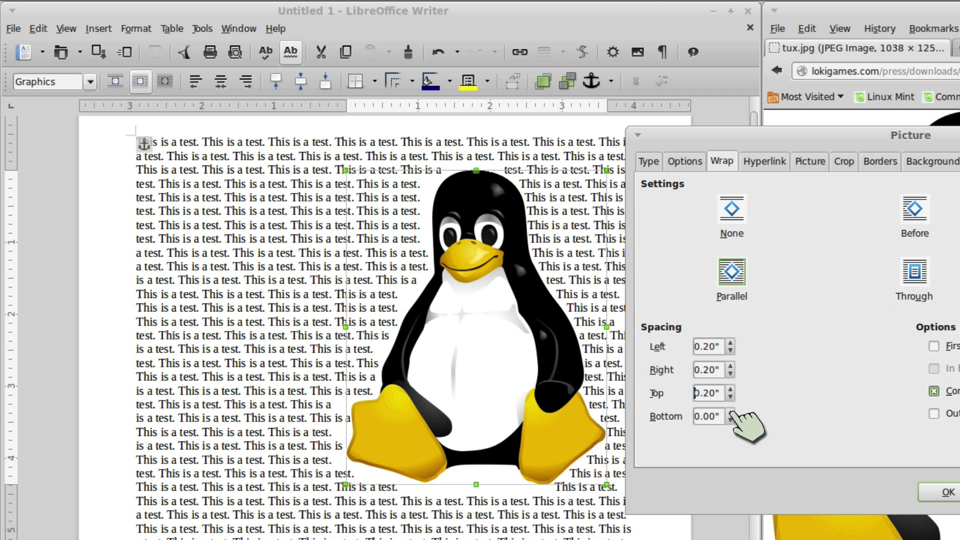
{"action": "left_click", "coordinate": [940, 493]}
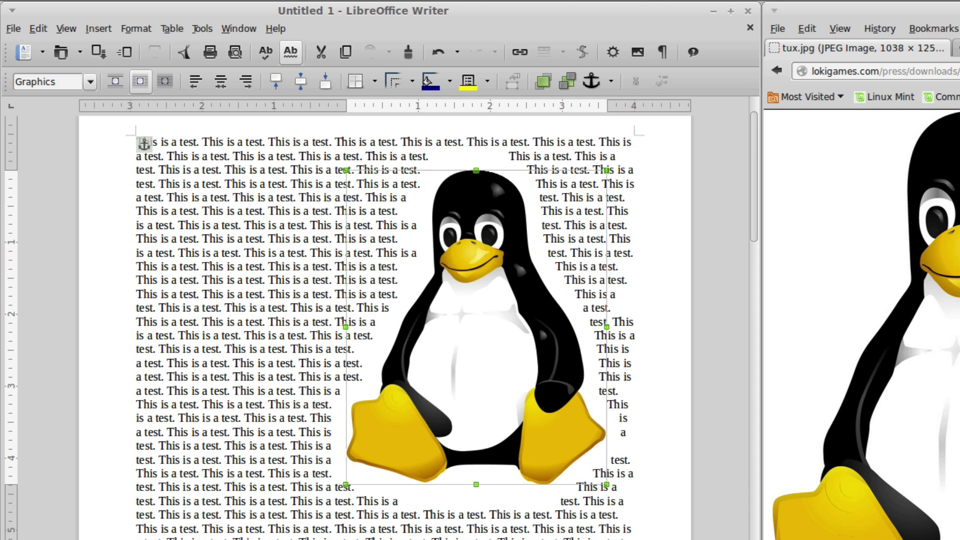
- Reopen the Picture dialog and lower the wrap spacing to 0.10"
{"action": "right_click", "coordinate": [494, 355]}
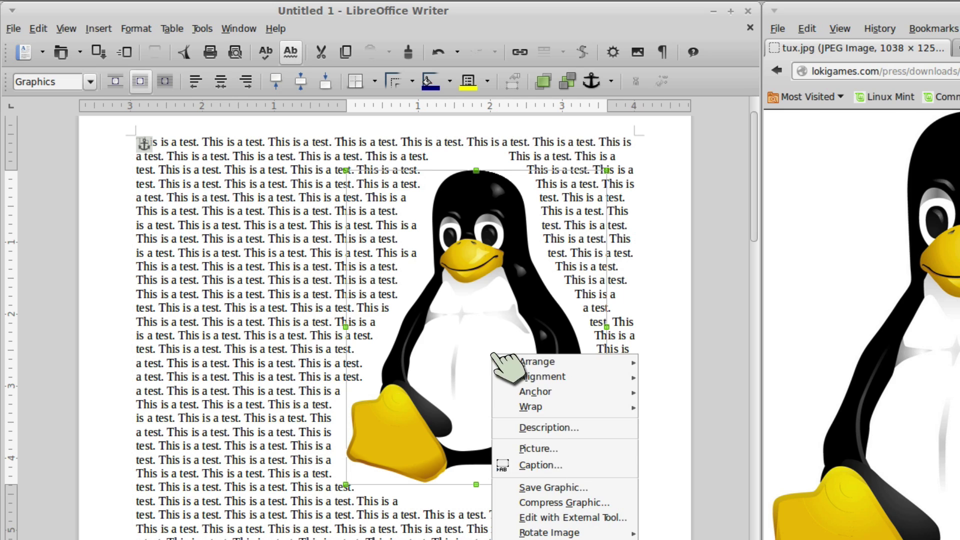
{"action": "left_click", "coordinate": [540, 449]}
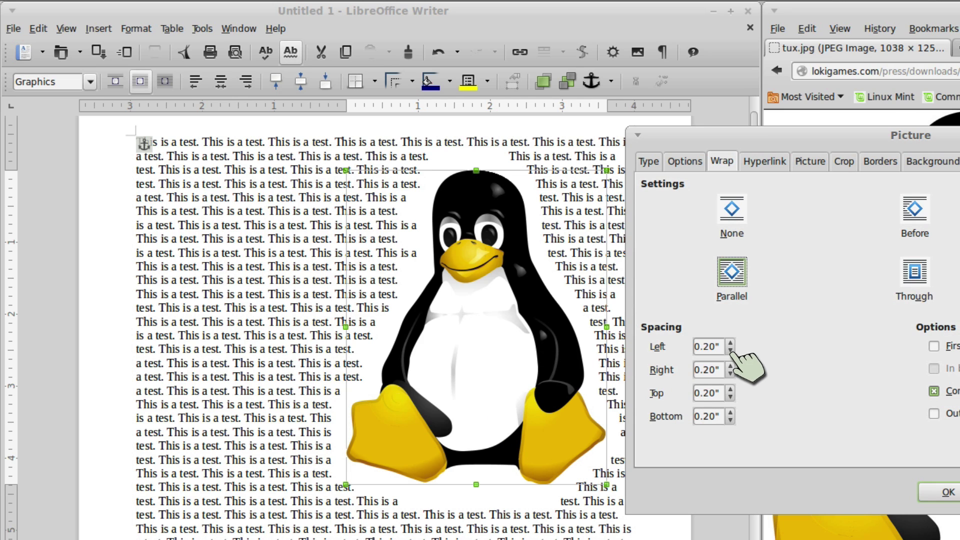
{"action": "left_click", "coordinate": [730, 397]}
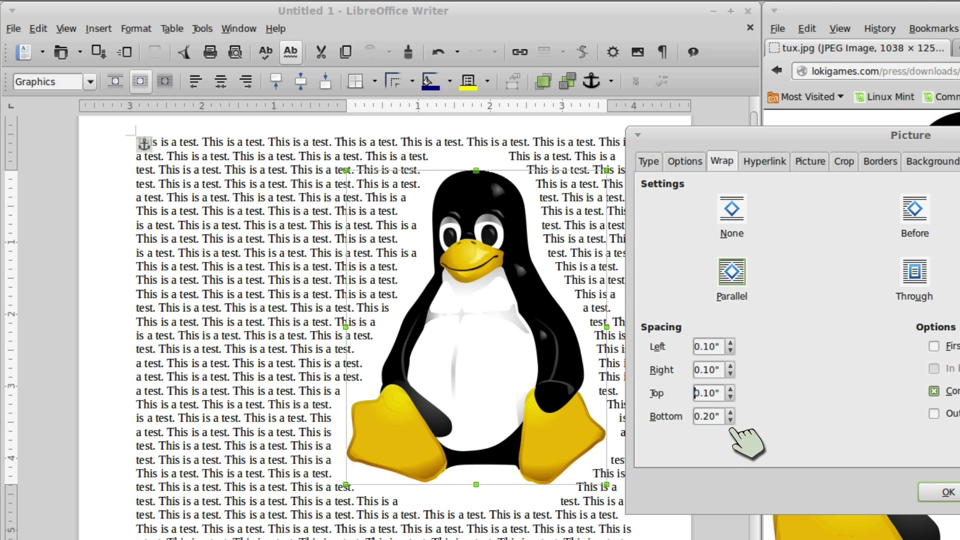
{"action": "left_click", "coordinate": [731, 421]}
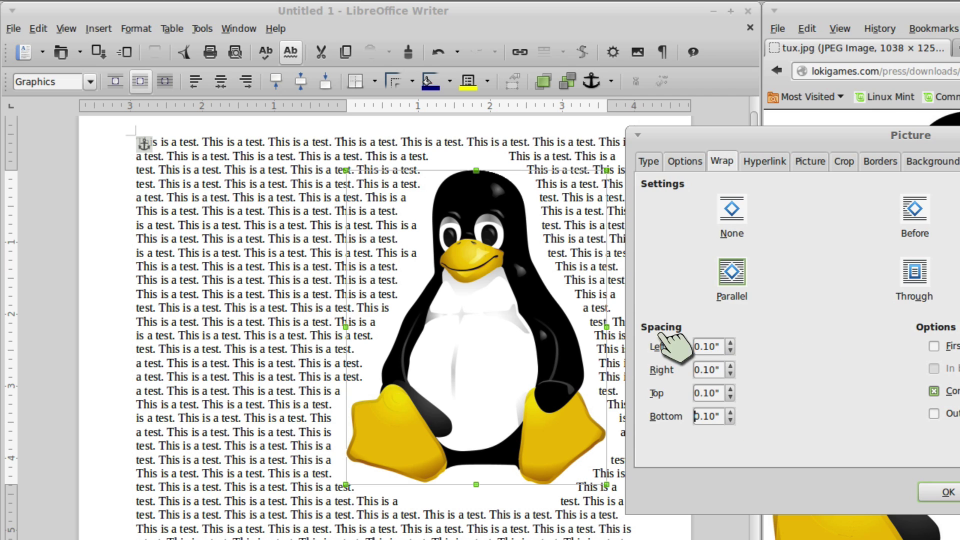
{"action": "left_click", "coordinate": [948, 493]}
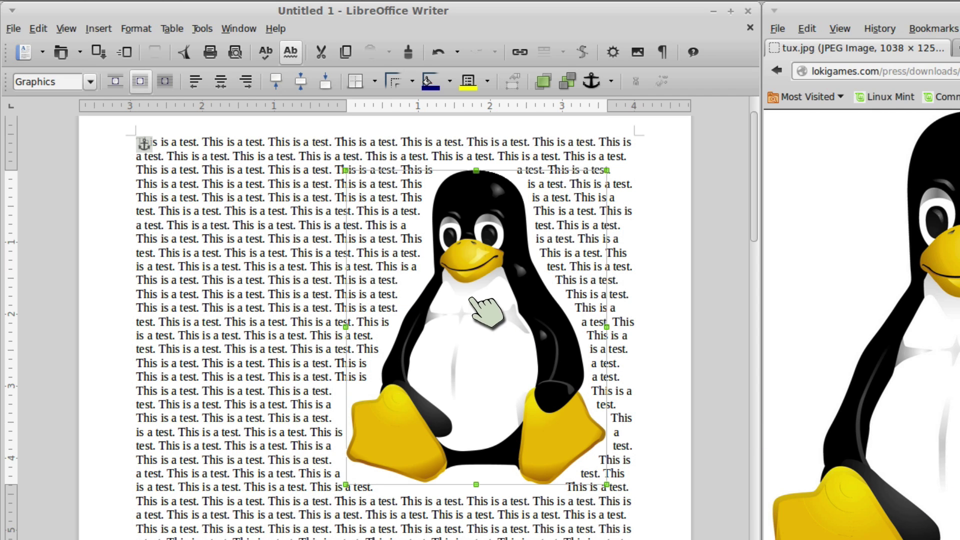
- Drag Tux around the page to test the contour wrap, ending in the middle of the text
{"action": "left_click_drag", "start_coordinate": [471, 299], "coordinate": [402, 311]}
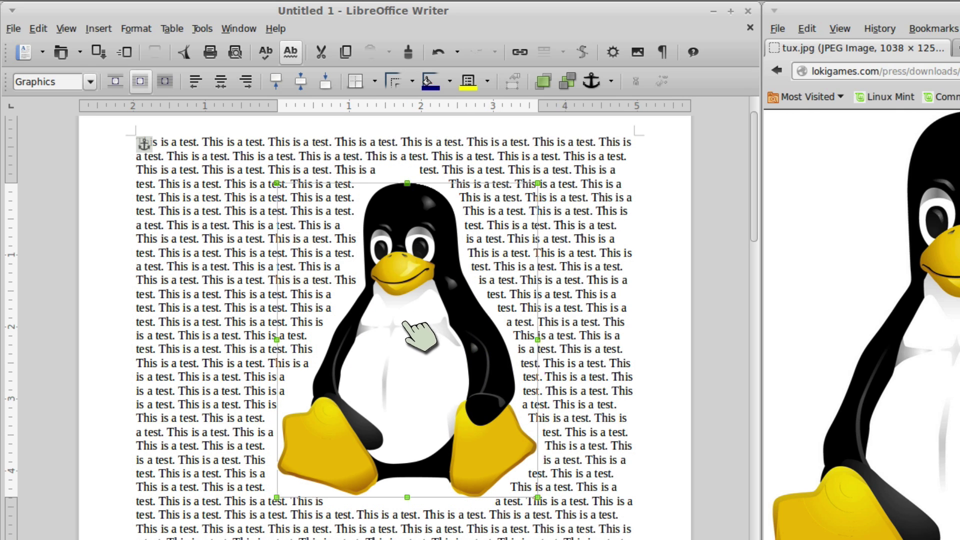
{"action": "left_click_drag", "start_coordinate": [420, 336], "coordinate": [691, 206]}
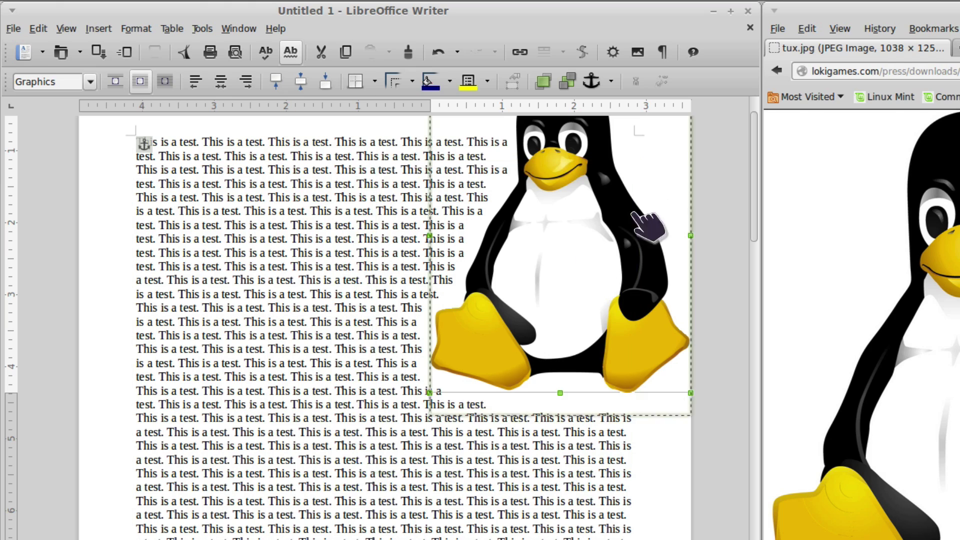
{"action": "left_click_drag", "start_coordinate": [634, 214], "coordinate": [567, 267]}
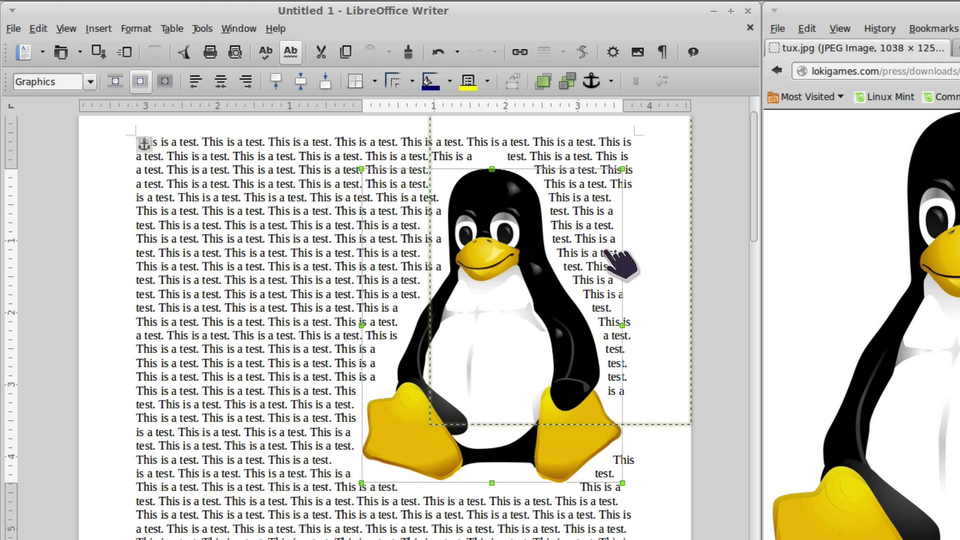
{"action": "left_click_drag", "start_coordinate": [617, 242], "coordinate": [685, 153]}
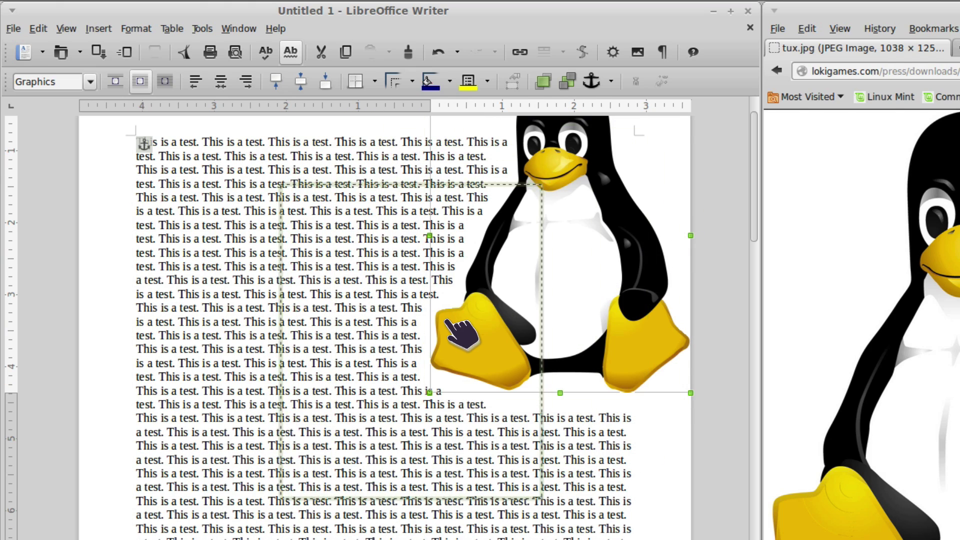
{"action": "left_click_drag", "start_coordinate": [461, 334], "coordinate": [458, 325]}
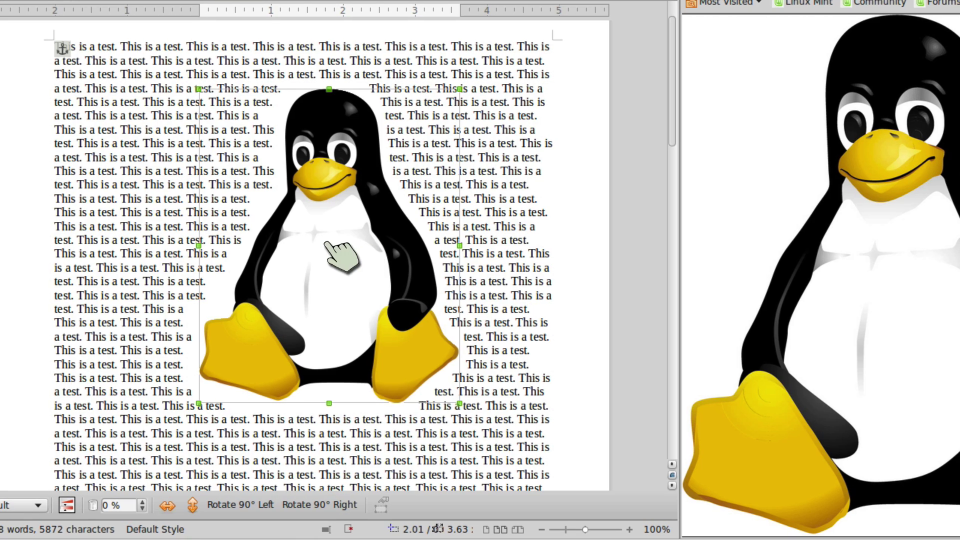
- Rotate the penguin image 90° left so it lies on its side
{"action": "right_click", "coordinate": [341, 256]}
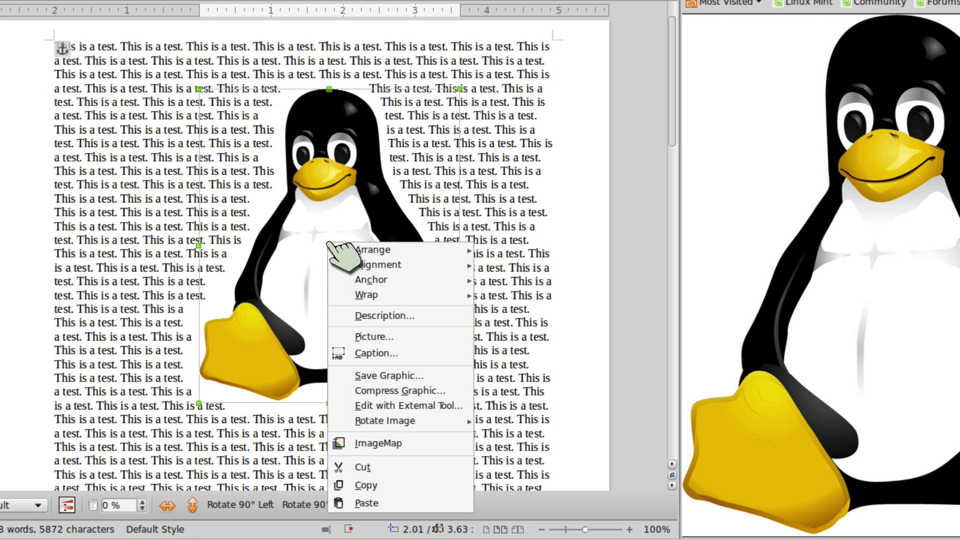
{"action": "mouse_move", "coordinate": [412, 420]}
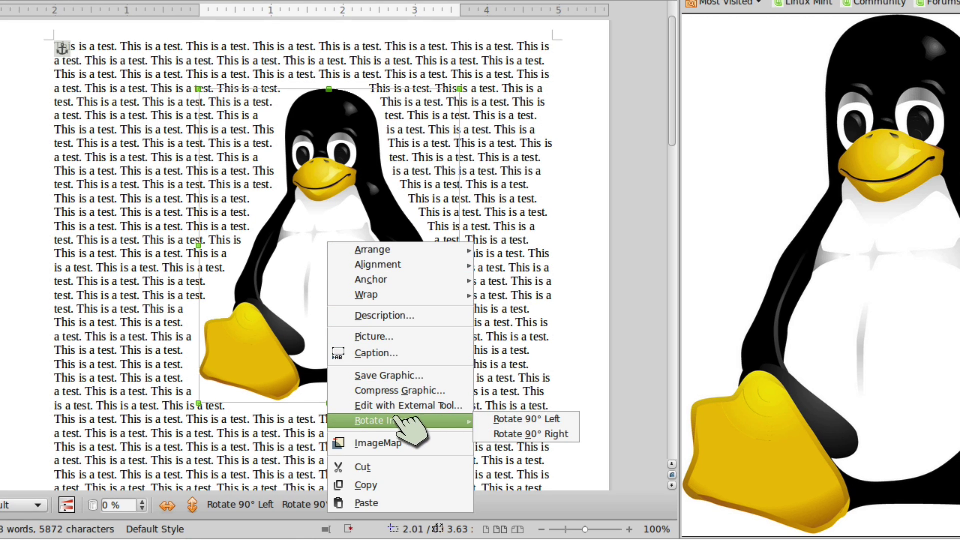
{"action": "left_click", "coordinate": [559, 433]}
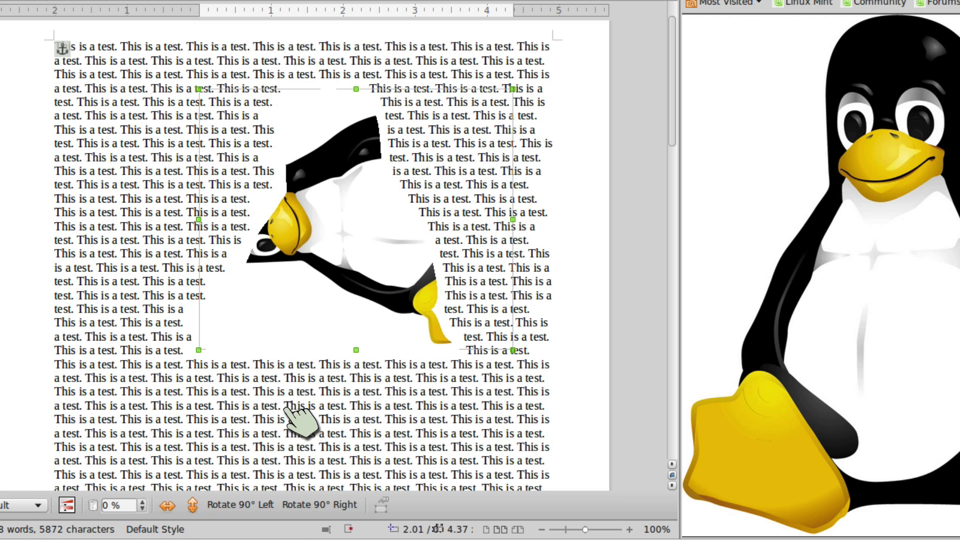
{"action": "key", "text": "Escape"}
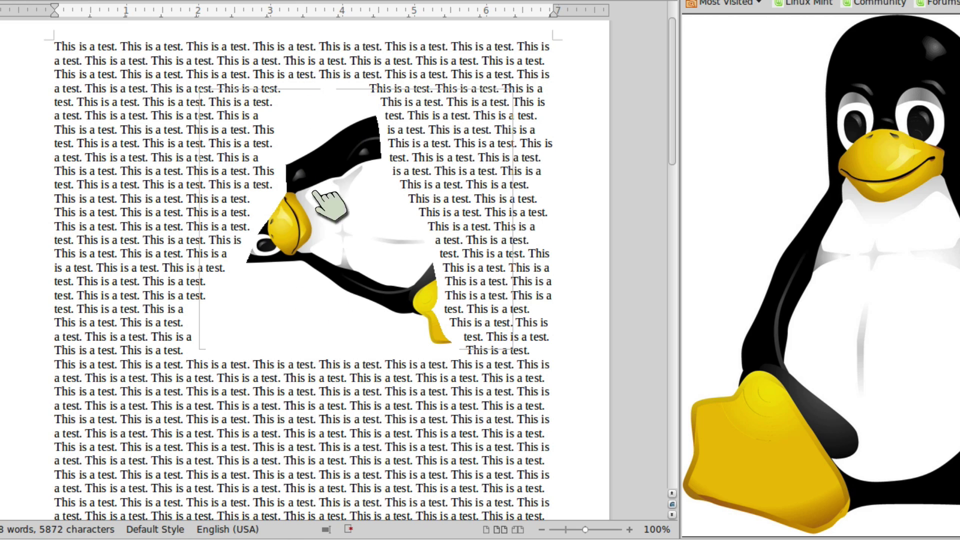
- Toggle the penguin's Contour wrap off and back on, then move it to the page's left side
{"action": "right_click", "coordinate": [344, 200]}
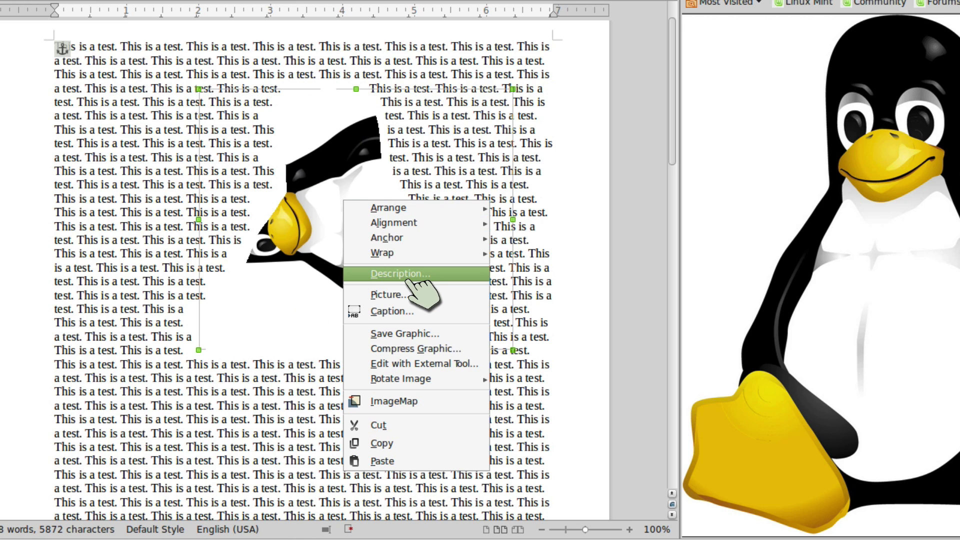
{"action": "mouse_move", "coordinate": [403, 259]}
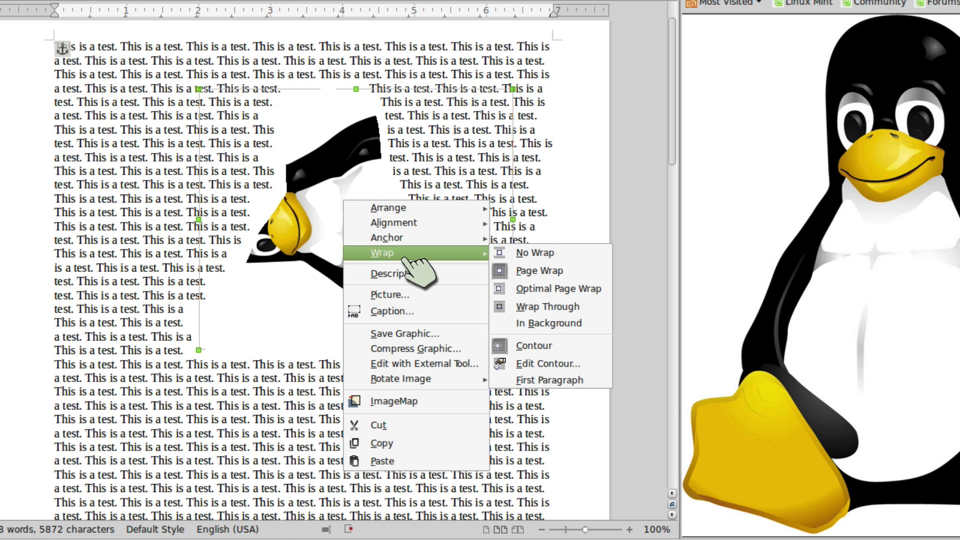
{"action": "left_click", "coordinate": [534, 345]}
{"action": "right_click", "coordinate": [363, 225]}
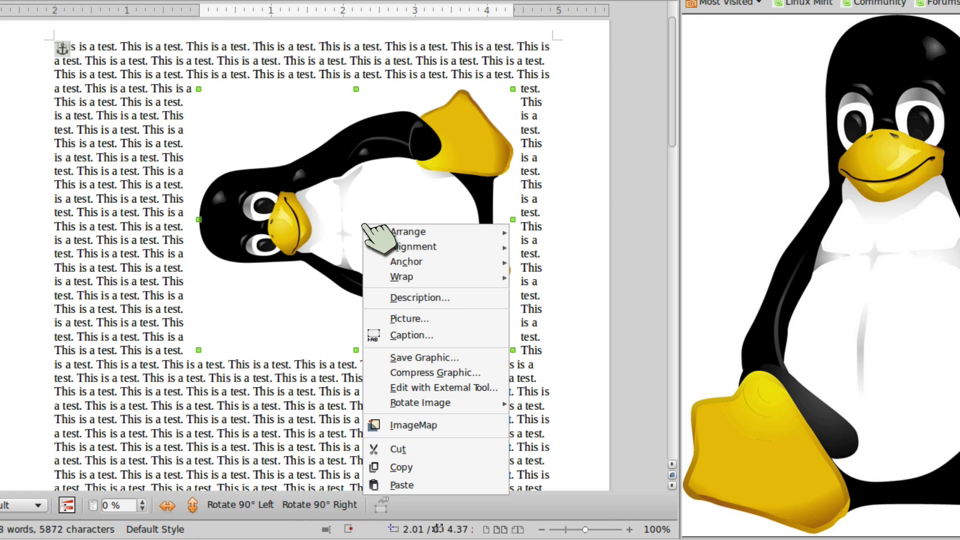
{"action": "mouse_move", "coordinate": [452, 276]}
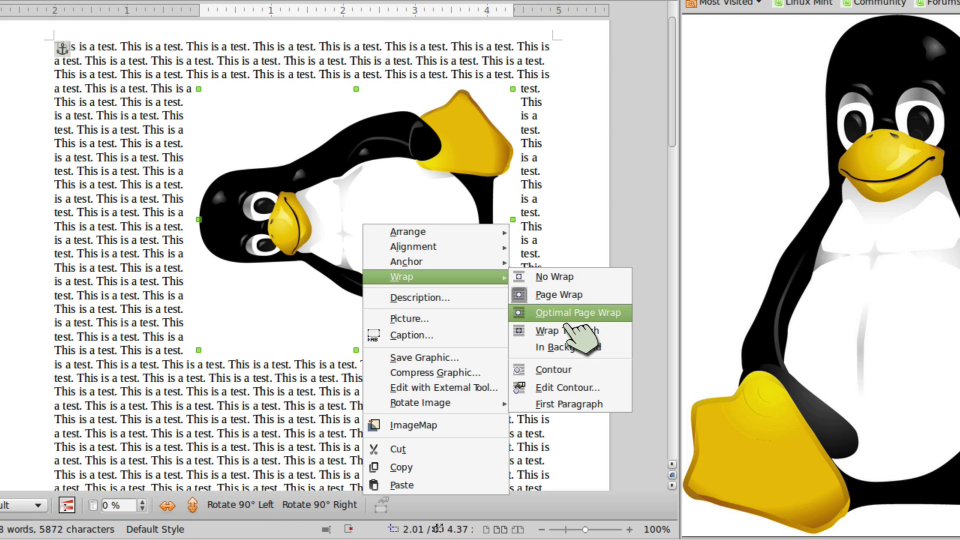
{"action": "left_click", "coordinate": [567, 370]}
{"action": "left_click_drag", "start_coordinate": [402, 224], "coordinate": [580, 75]}
{"action": "left_click_drag", "start_coordinate": [514, 118], "coordinate": [253, 208]}
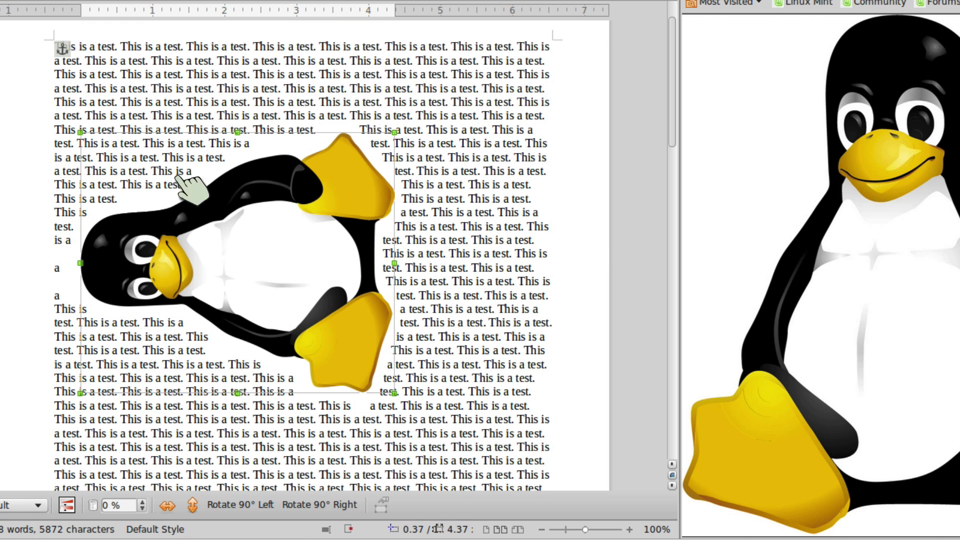
- Rotate the penguin by further 90° left turns and move it up and to the right
{"action": "right_click", "coordinate": [260, 254]}
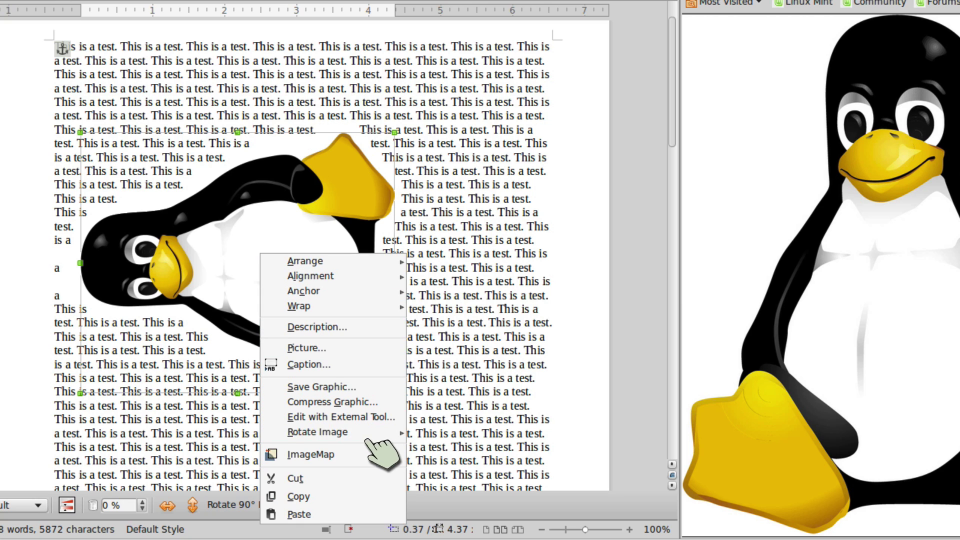
{"action": "mouse_move", "coordinate": [385, 432]}
{"action": "key", "text": "Return"}
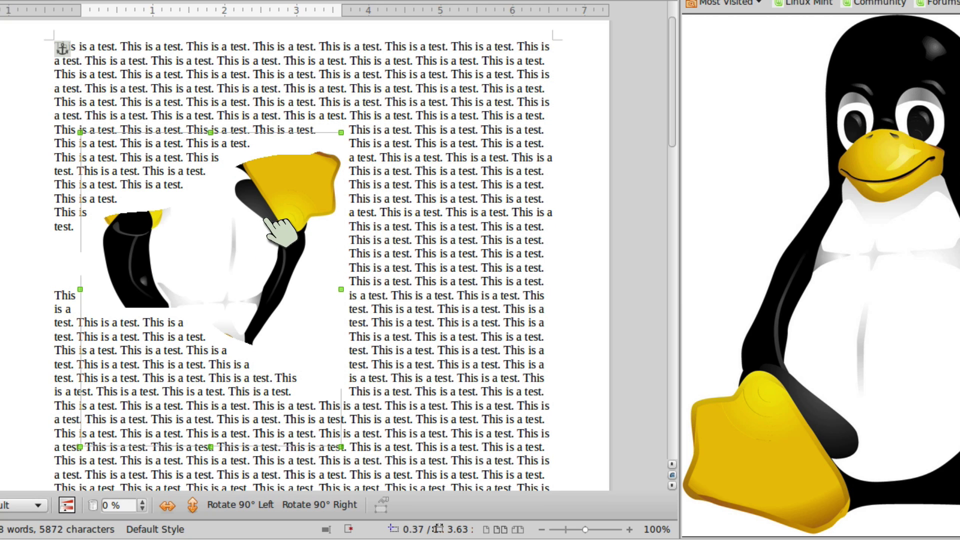
{"action": "right_click", "coordinate": [259, 240]}
{"action": "mouse_move", "coordinate": [381, 419]}
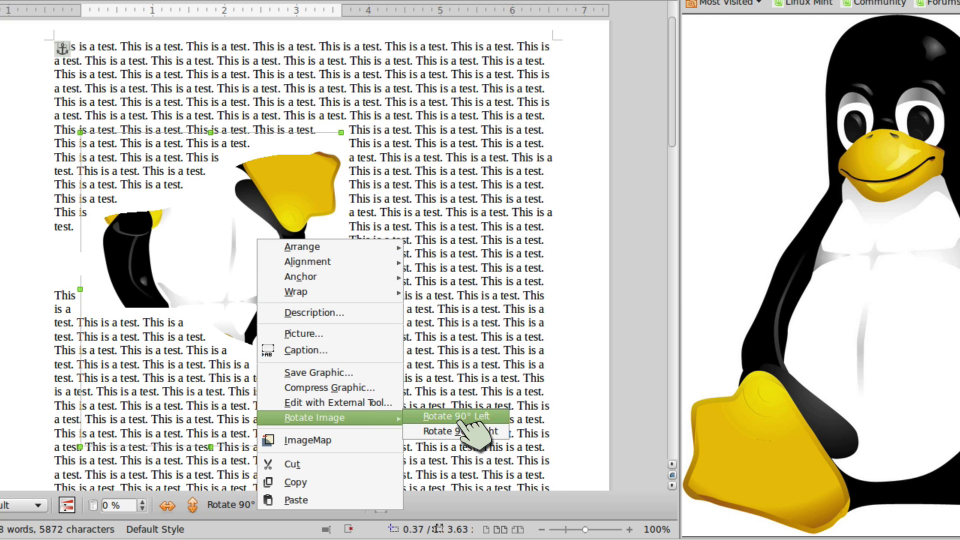
{"action": "left_click", "coordinate": [460, 421]}
{"action": "left_click_drag", "start_coordinate": [253, 255], "coordinate": [390, 190]}
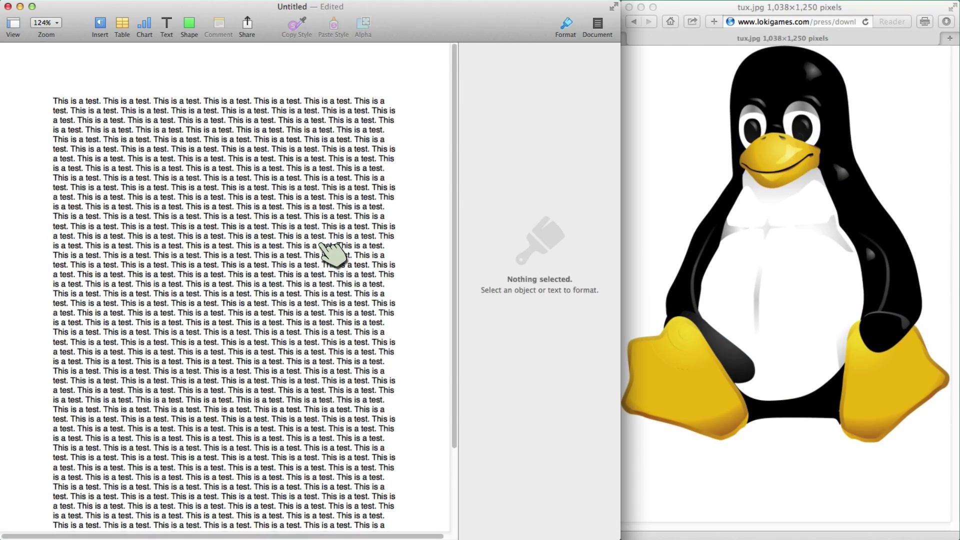
- Drag tux.jpg from Safari into the Pages text, shrink it to 3.27 × 3.94 in, and position it
{"action": "left_click", "coordinate": [763, 234]}
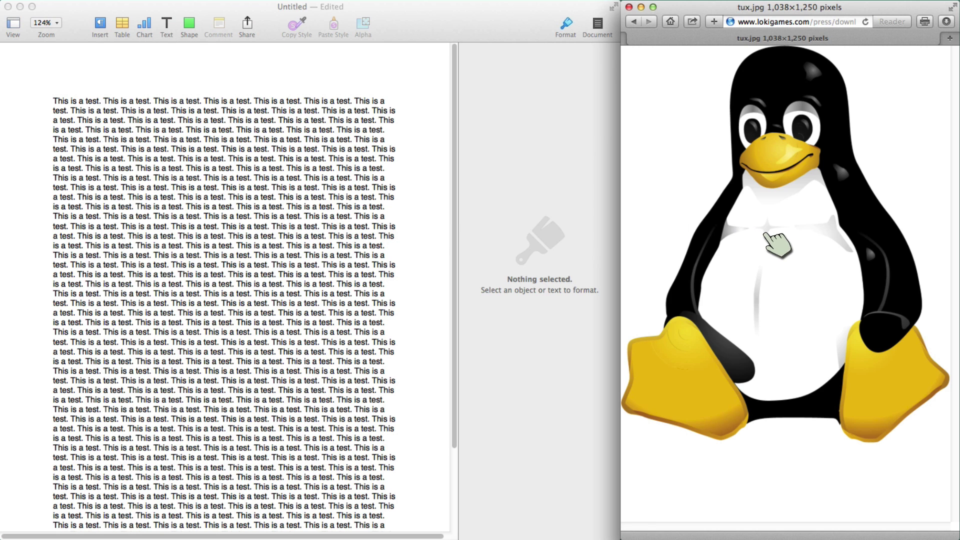
{"action": "left_click_drag", "start_coordinate": [767, 234], "coordinate": [218, 300]}
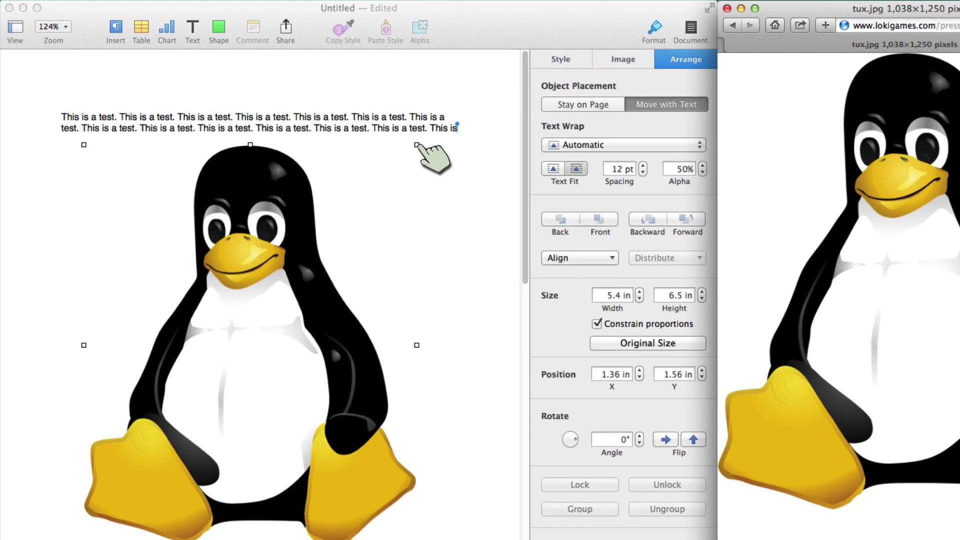
{"action": "left_click_drag", "start_coordinate": [360, 125], "coordinate": [356, 129]}
{"action": "left_click_drag", "start_coordinate": [440, 186], "coordinate": [283, 309]}
{"action": "left_click_drag", "start_coordinate": [210, 425], "coordinate": [339, 307]}
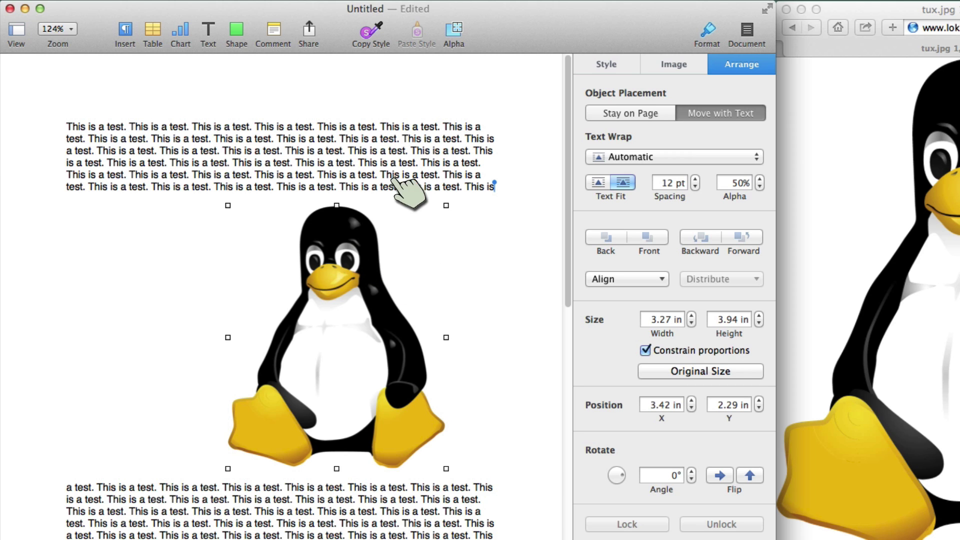
- Make Tux's white background transparent with Instant Alpha and nudge the image slightly lower
{"action": "left_click", "coordinate": [455, 31]}
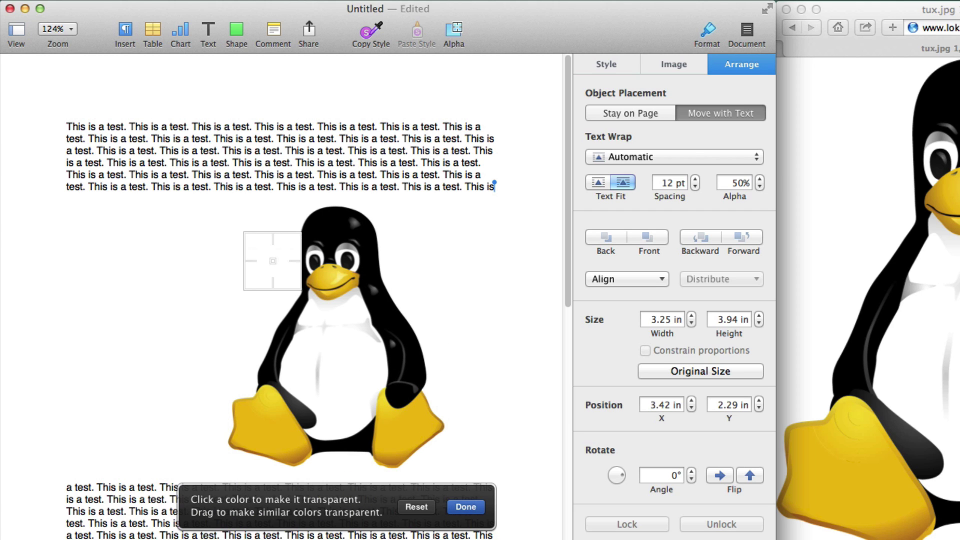
{"action": "left_click_drag", "start_coordinate": [265, 269], "coordinate": [269, 269]}
{"action": "left_click_drag", "start_coordinate": [431, 449], "coordinate": [433, 451]}
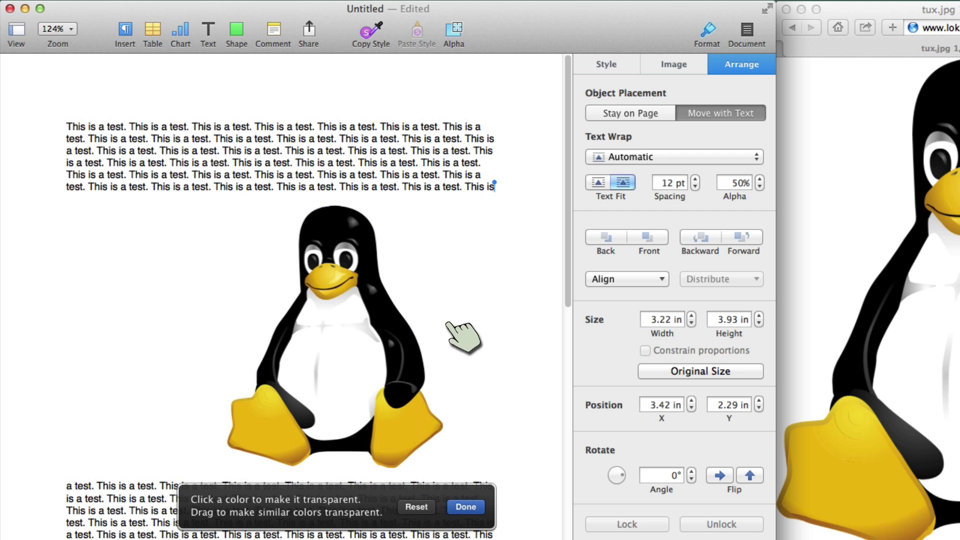
{"action": "left_click", "coordinate": [464, 507]}
{"action": "left_click_drag", "start_coordinate": [375, 336], "coordinate": [405, 330]}
- Set Tux's text wrap to Around and move the image up and left
{"action": "left_click", "coordinate": [656, 160]}
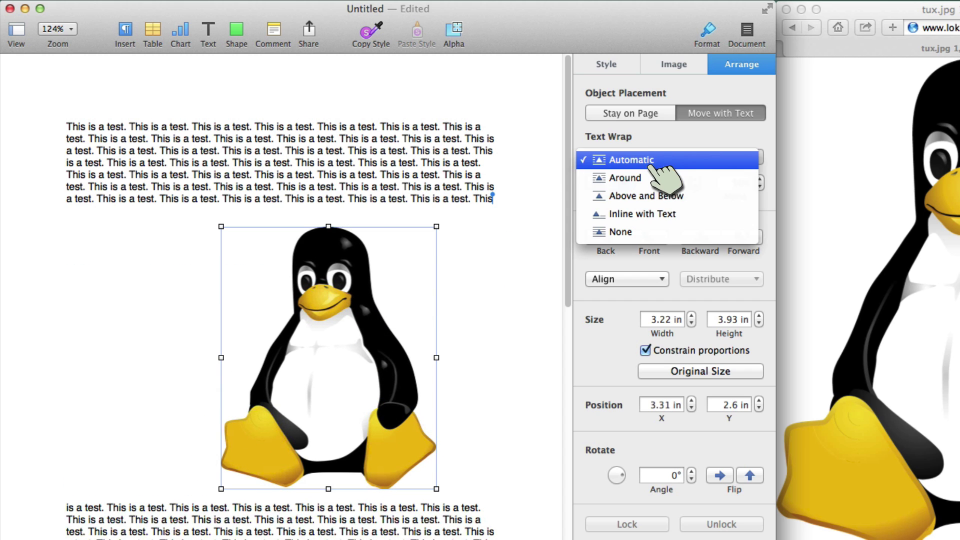
{"action": "left_click", "coordinate": [665, 189]}
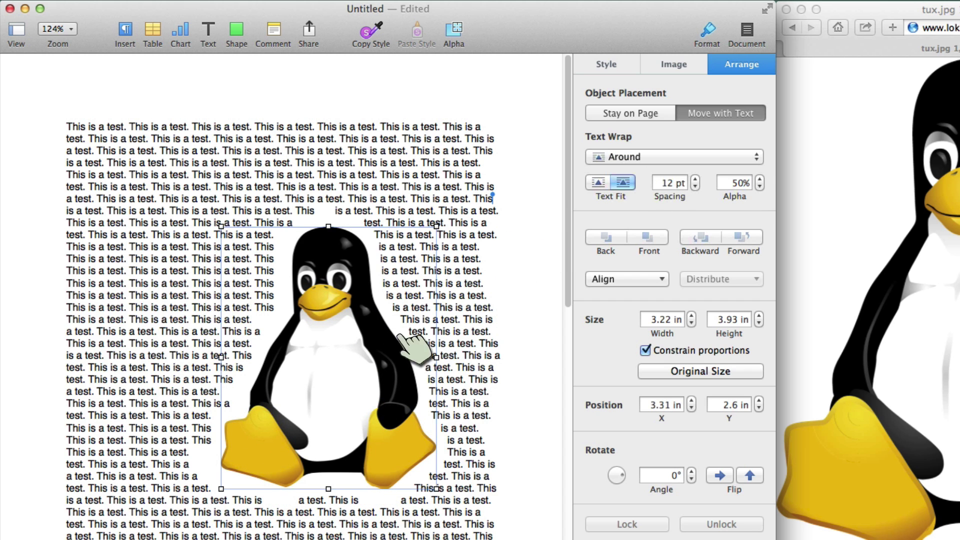
{"action": "left_click_drag", "start_coordinate": [400, 355], "coordinate": [388, 325]}
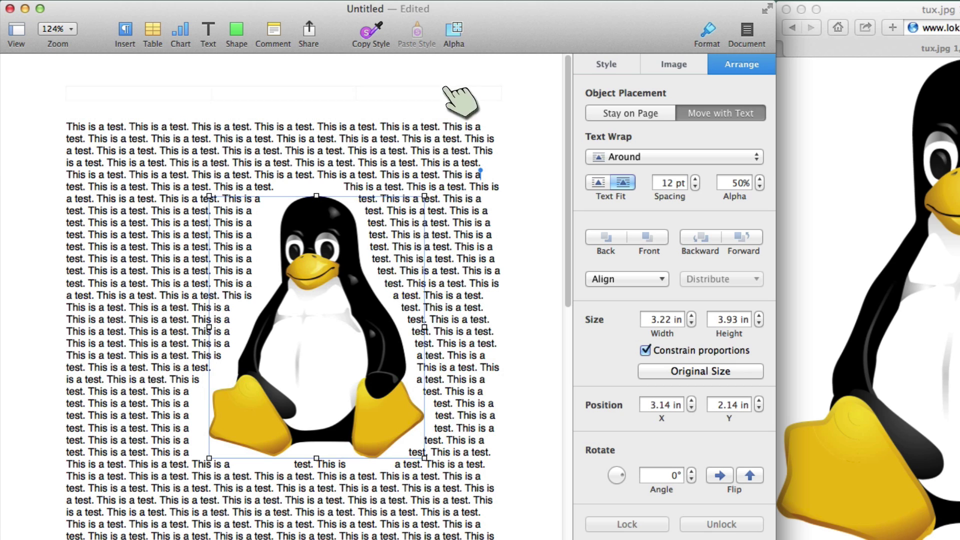
- Reset Instant Alpha, then clear the white left, right, between and below Tux's feet
{"action": "left_click", "coordinate": [463, 35]}
{"action": "left_click", "coordinate": [397, 496]}
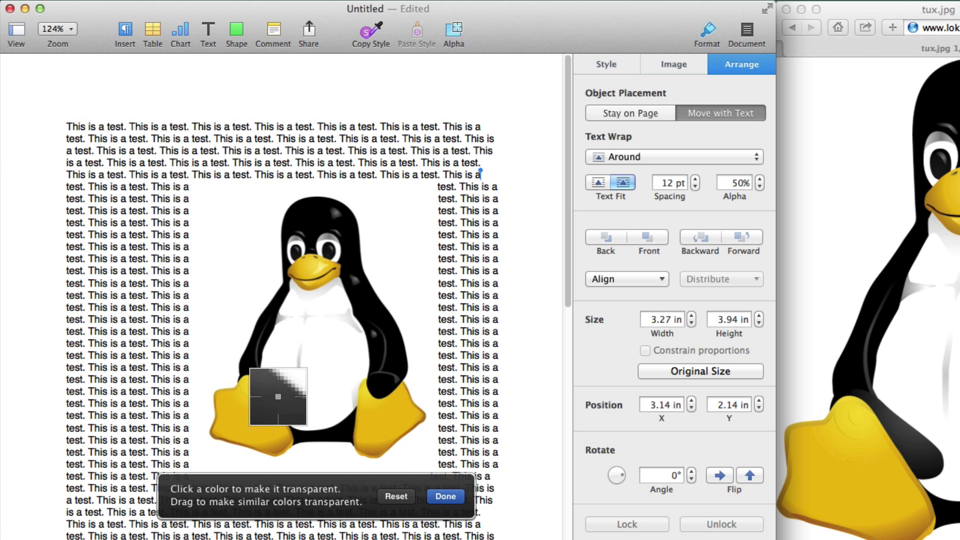
{"action": "left_click", "coordinate": [445, 496]}
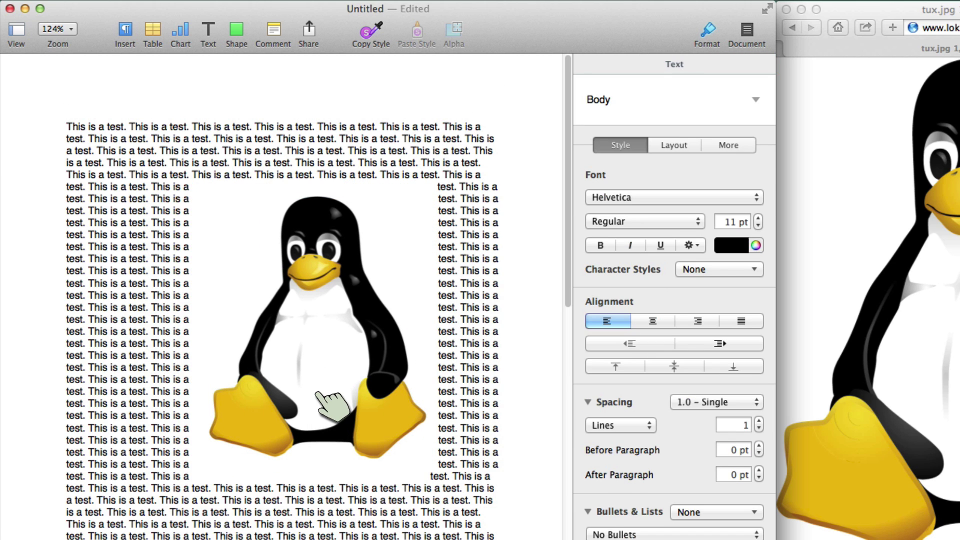
{"action": "left_click", "coordinate": [320, 395]}
{"action": "left_click", "coordinate": [456, 34]}
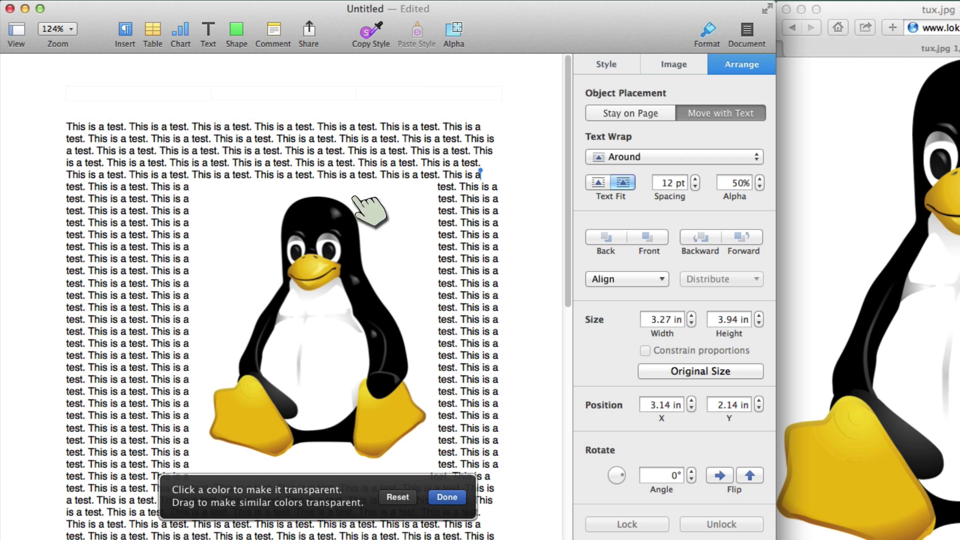
{"action": "left_click", "coordinate": [231, 259]}
{"action": "left_click", "coordinate": [378, 261]}
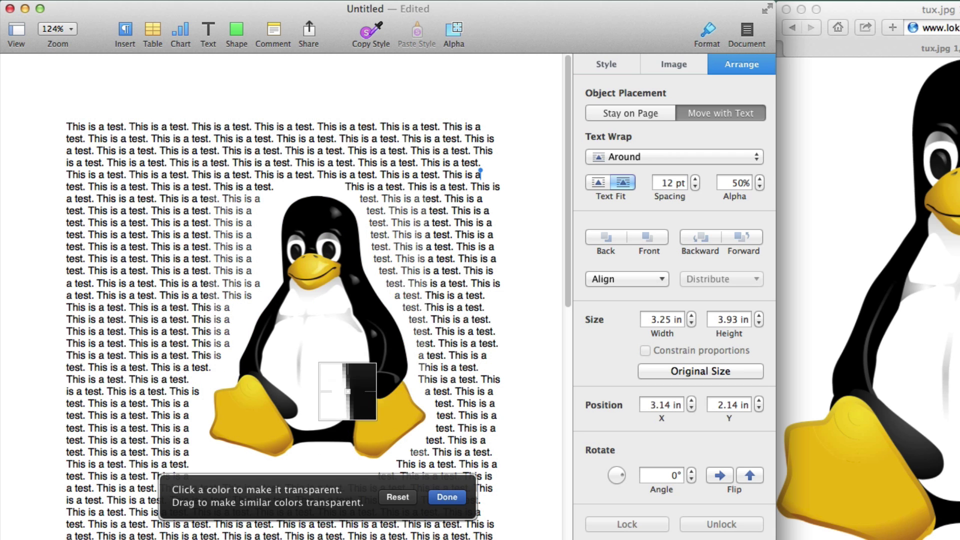
{"action": "left_click", "coordinate": [336, 461]}
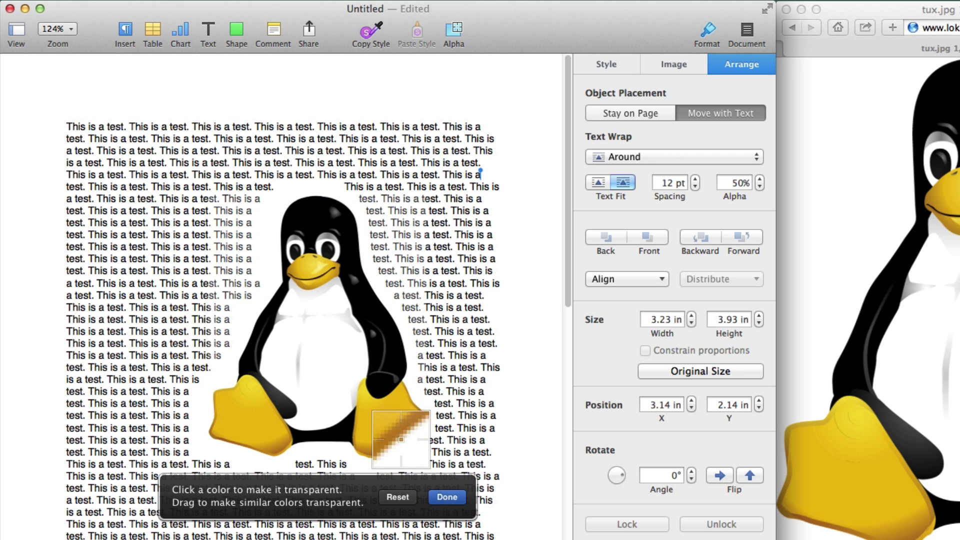
{"action": "left_click_drag", "start_coordinate": [401, 439], "coordinate": [415, 450]}
{"action": "left_click", "coordinate": [450, 246]}
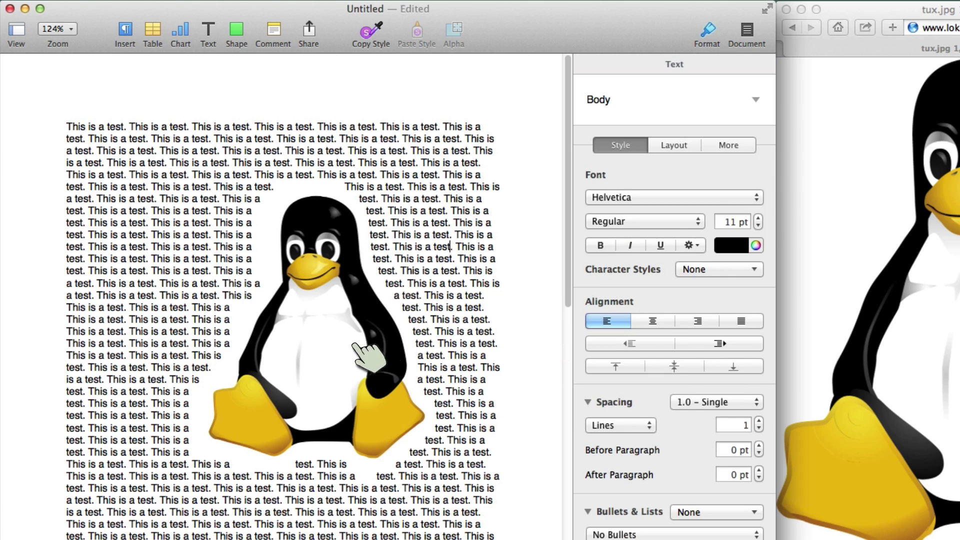
- Rotate Tux to 334° and move it to the top right of the page
{"action": "left_click_drag", "start_coordinate": [346, 362], "coordinate": [321, 386]}
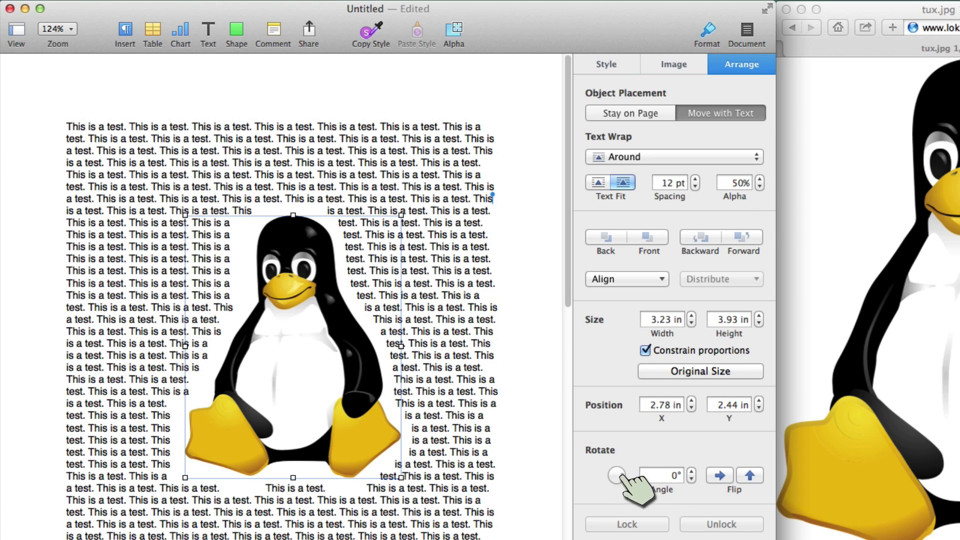
{"action": "mouse_move", "coordinate": [634, 480]}
{"action": "left_mouse_down"}
{"action": "mouse_move", "coordinate": [626, 484]}
{"action": "mouse_move", "coordinate": [629, 477]}
{"action": "left_mouse_up"}
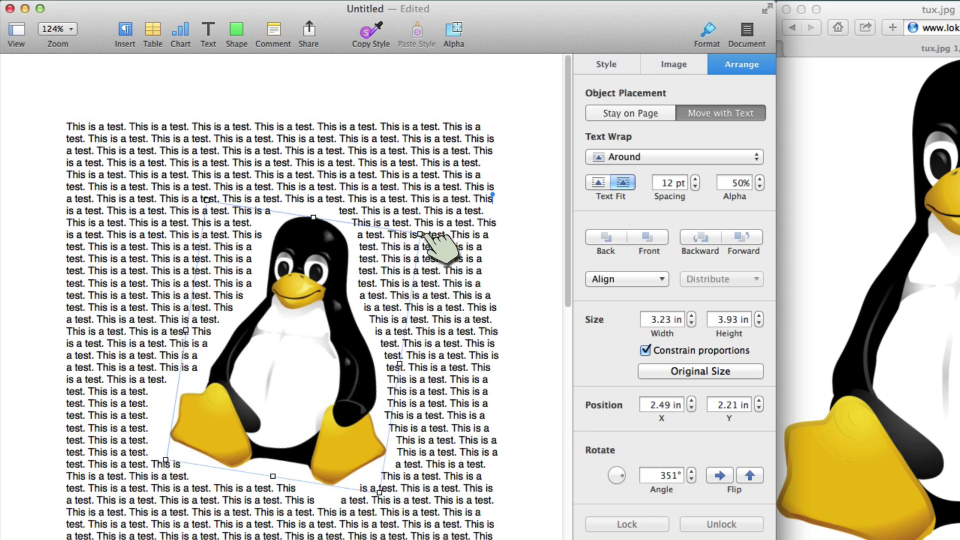
{"action": "left_click_drag", "start_coordinate": [425, 237], "coordinate": [408, 305]}
{"action": "left_click_drag", "start_coordinate": [369, 337], "coordinate": [570, 155]}
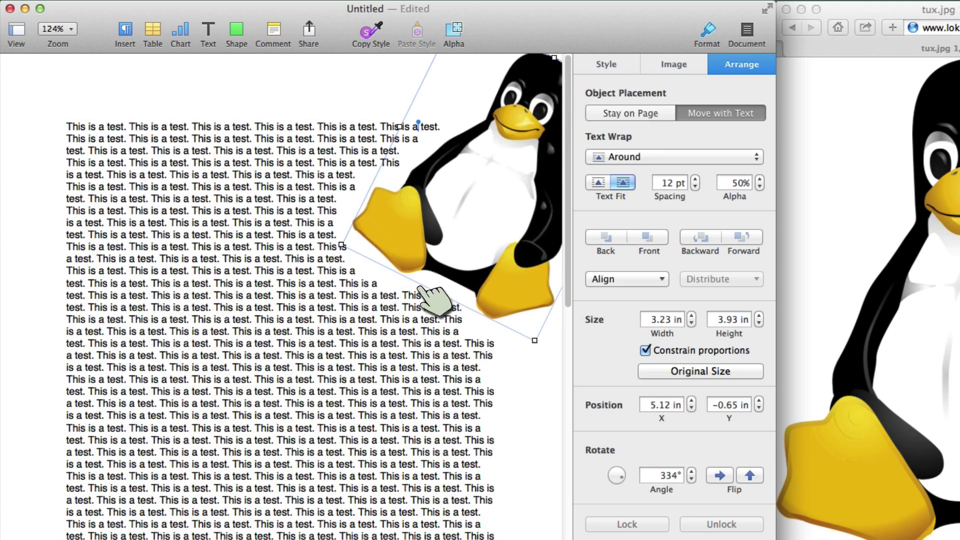
- Enlarge Tux to 4.99 × 6.06 in and settle it at the top right
{"action": "left_click_drag", "start_coordinate": [439, 295], "coordinate": [350, 410]}
{"action": "left_click_drag", "start_coordinate": [428, 272], "coordinate": [458, 260]}
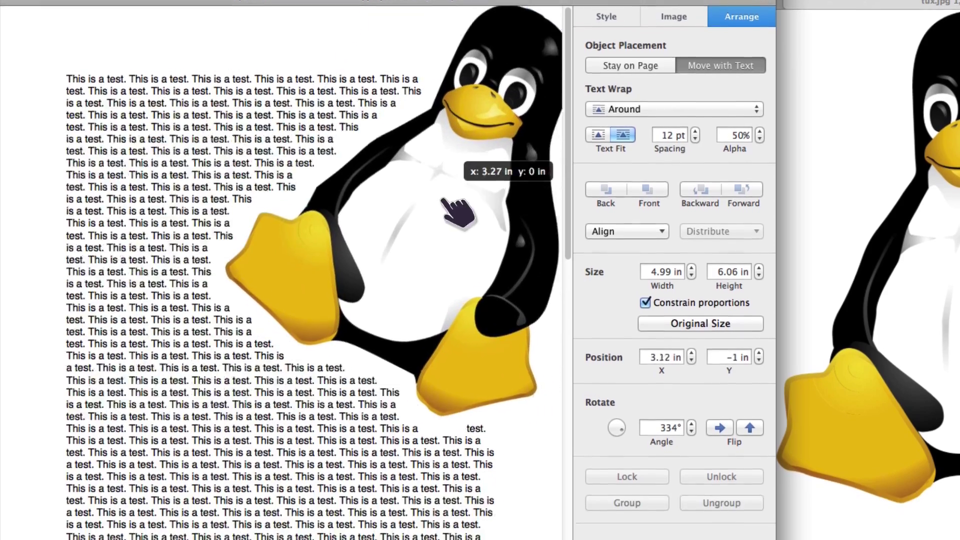
{"action": "left_click_drag", "start_coordinate": [456, 210], "coordinate": [360, 332]}
{"action": "left_click_drag", "start_coordinate": [519, 141], "coordinate": [476, 205]}
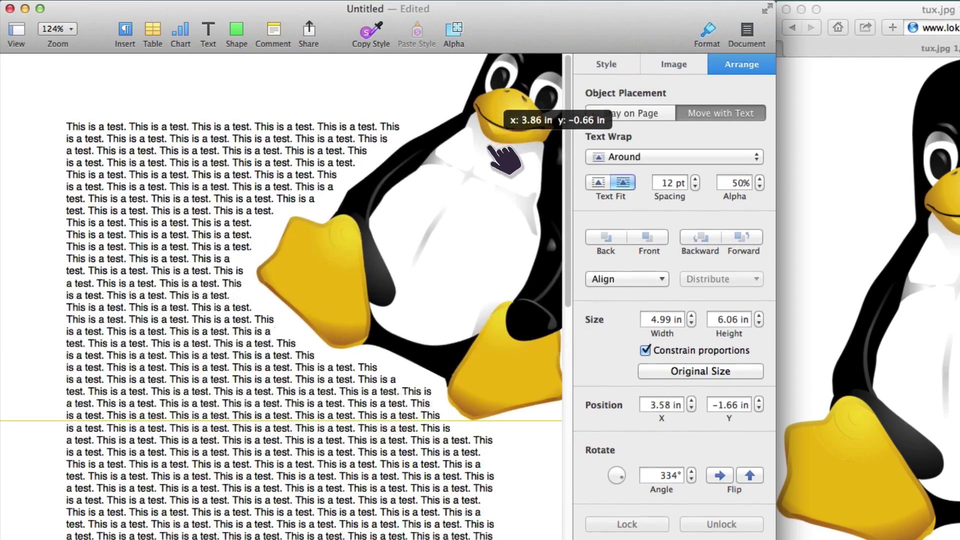
{"action": "left_click", "coordinate": [246, 186]}
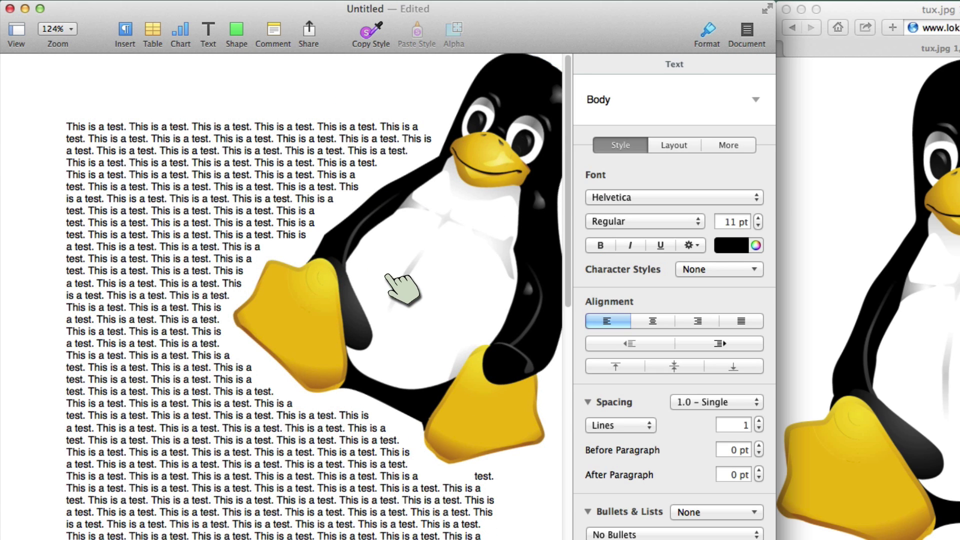
{"action": "left_click_drag", "start_coordinate": [442, 265], "coordinate": [439, 265]}
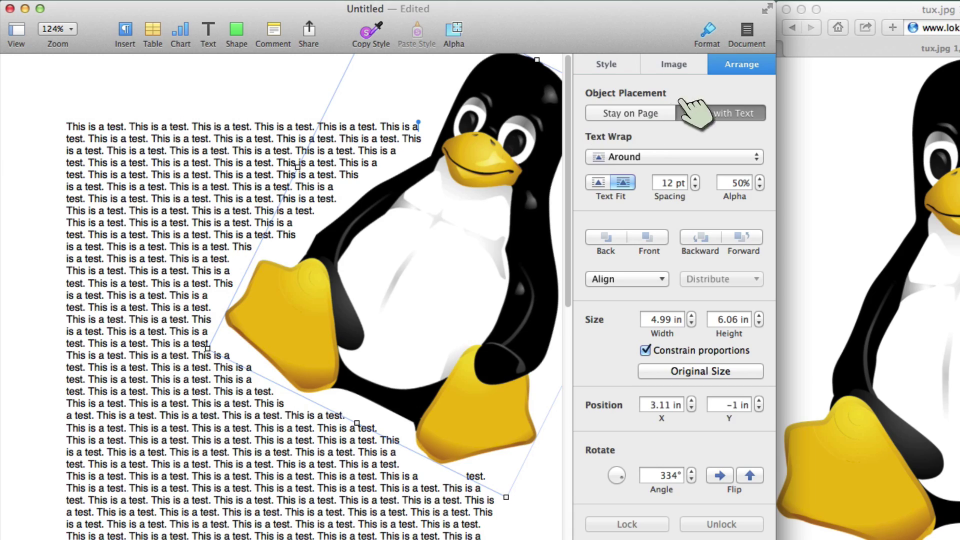